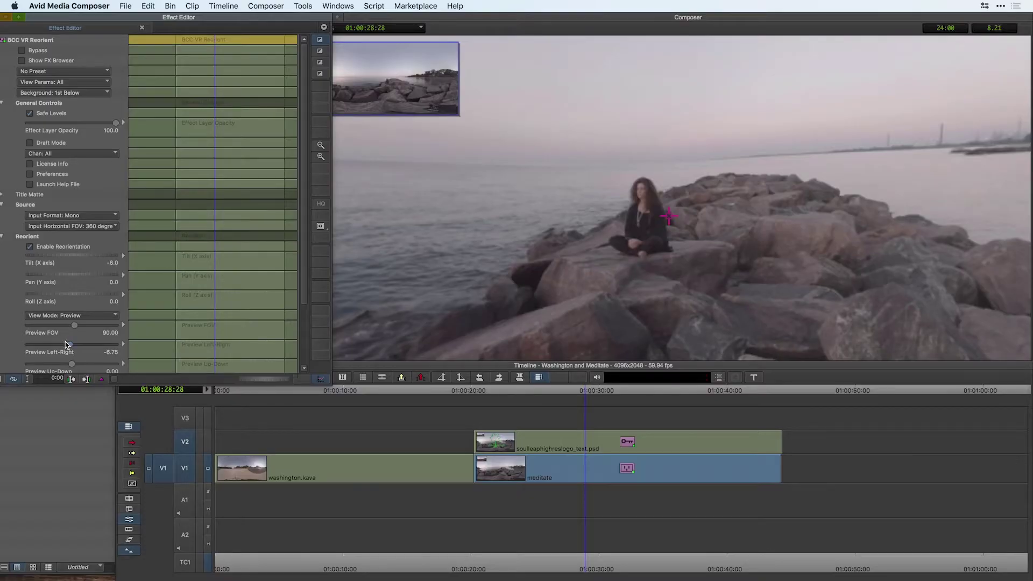
Step: Pan the BCC VR Reorient preview on the meditate clip to Left-Right -18.00
mouse_move(66, 345)
mouse_down()
mouse_move(52, 340)
mouse_move(78, 341)
mouse_move(67, 343)
mouse_up()
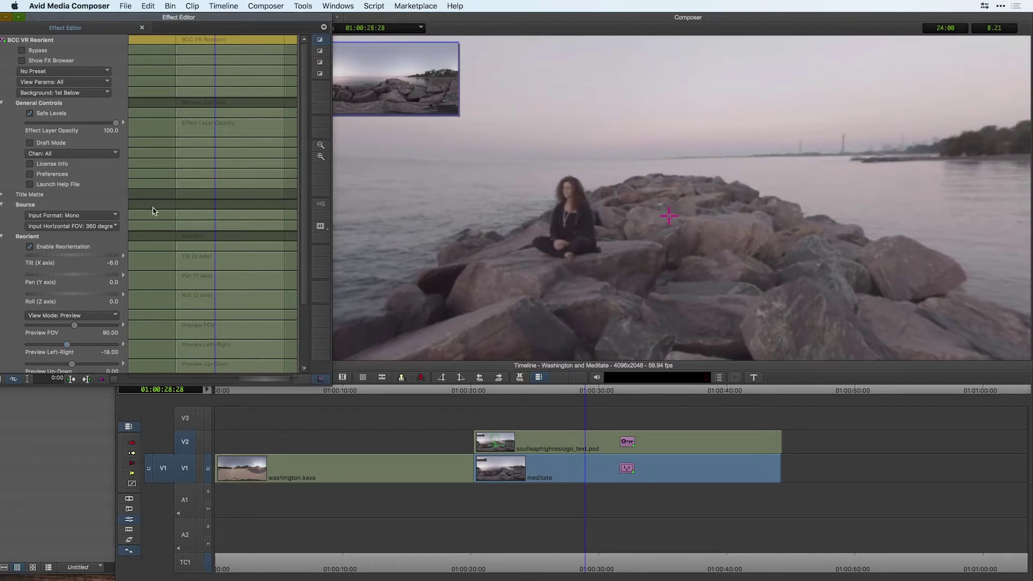
Step: Return the reorient View Mode to Full, set Insert Repeat to Front+Back and Insert Latitude to -45.0
click(85, 315)
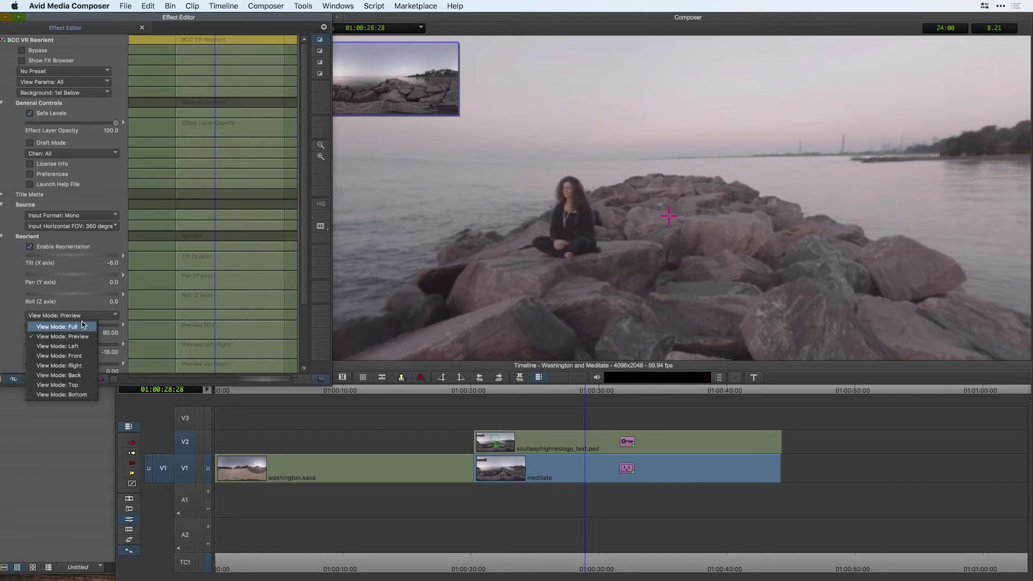
click(82, 324)
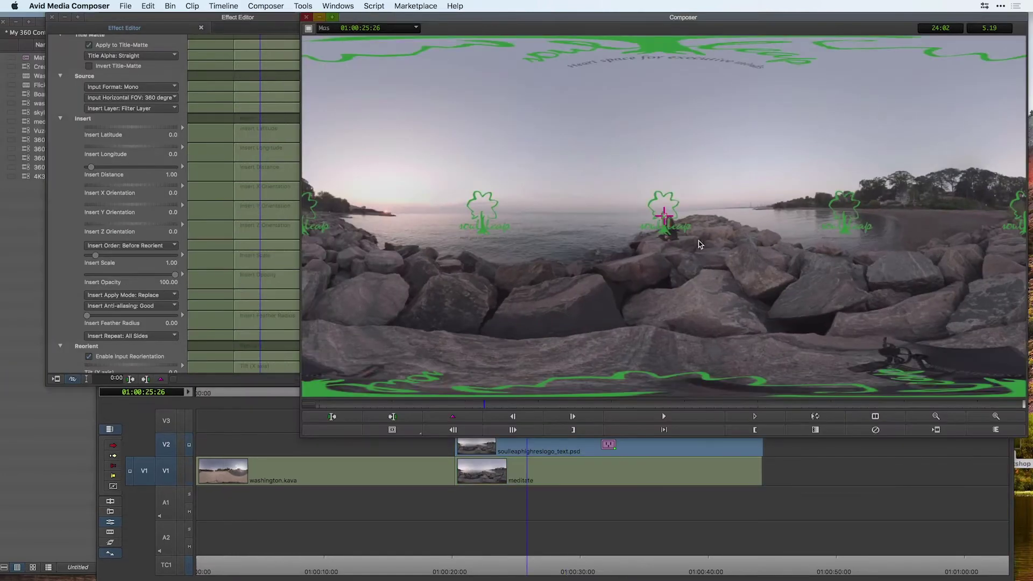
click(61, 315)
click(109, 336)
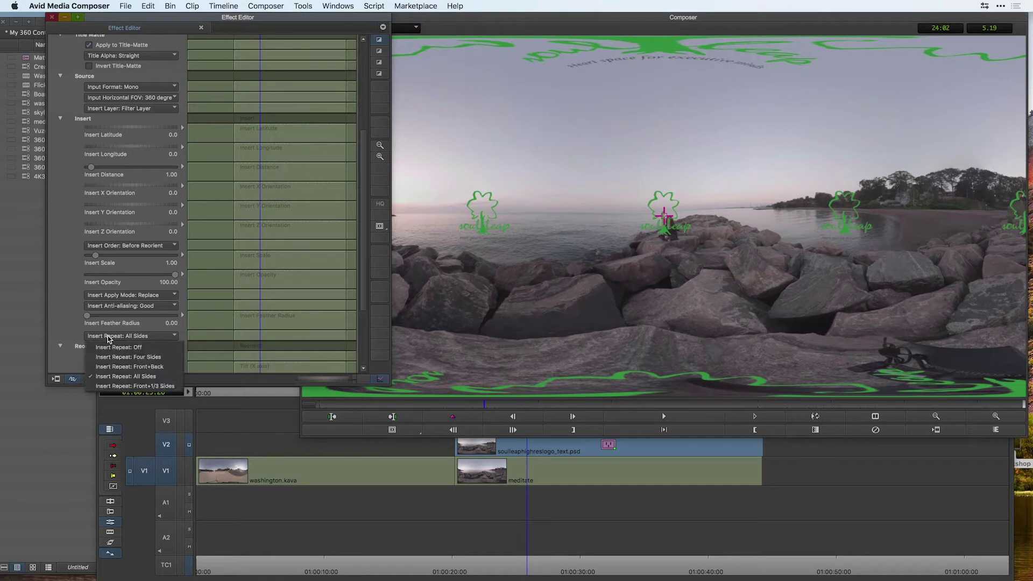
click(123, 367)
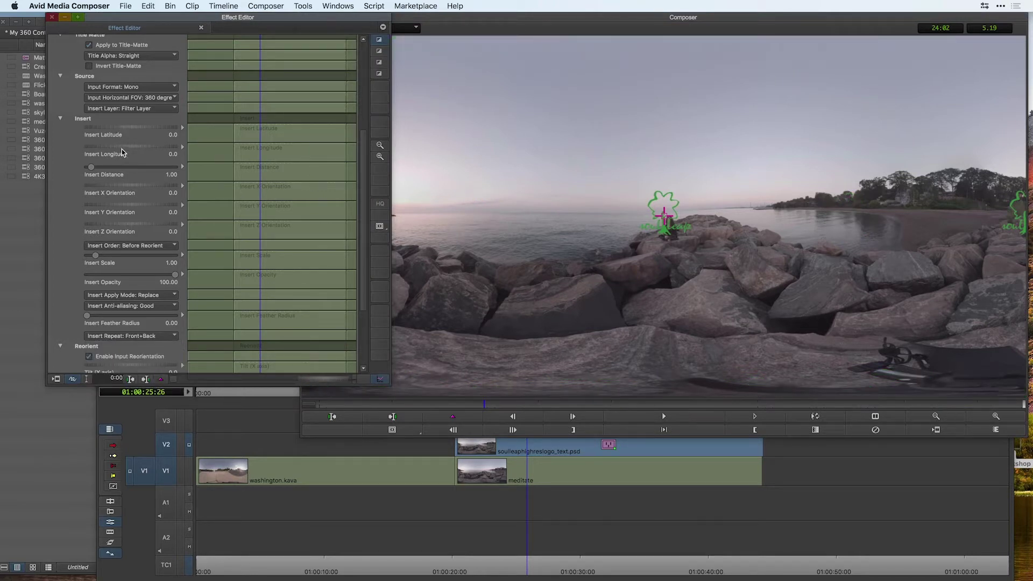
drag(133, 128, 148, 146)
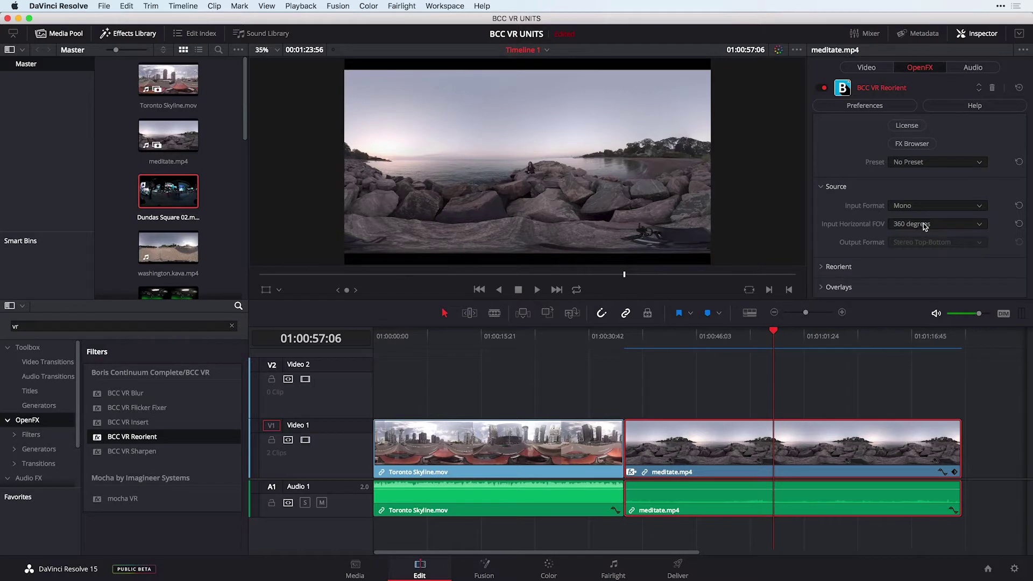
Step: Keep Input Horizontal FOV at 360 degrees and expand the Reorient section in the OpenFX Inspector
click(924, 223)
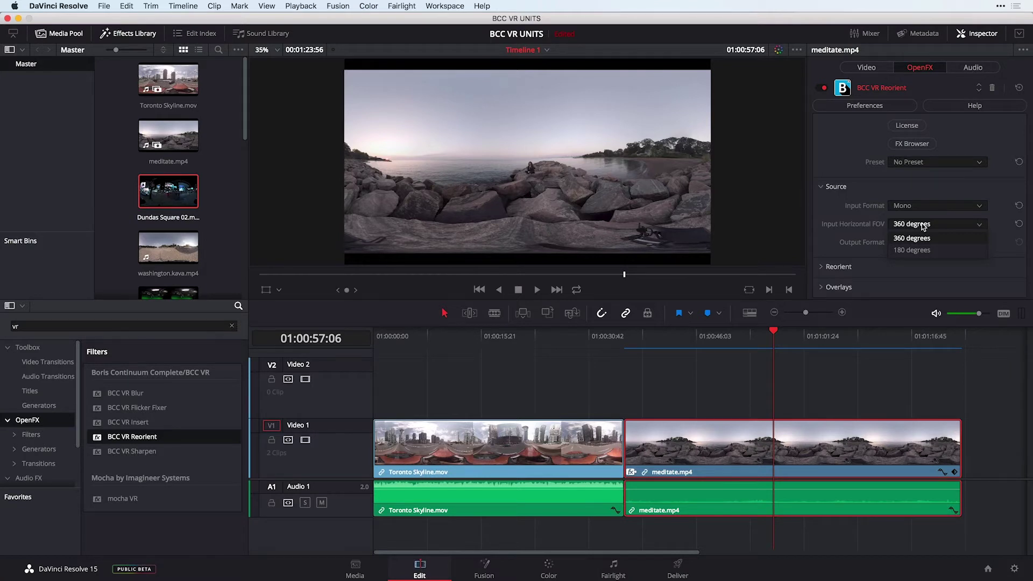
click(914, 225)
click(821, 267)
scroll(838, 259, down, 5)
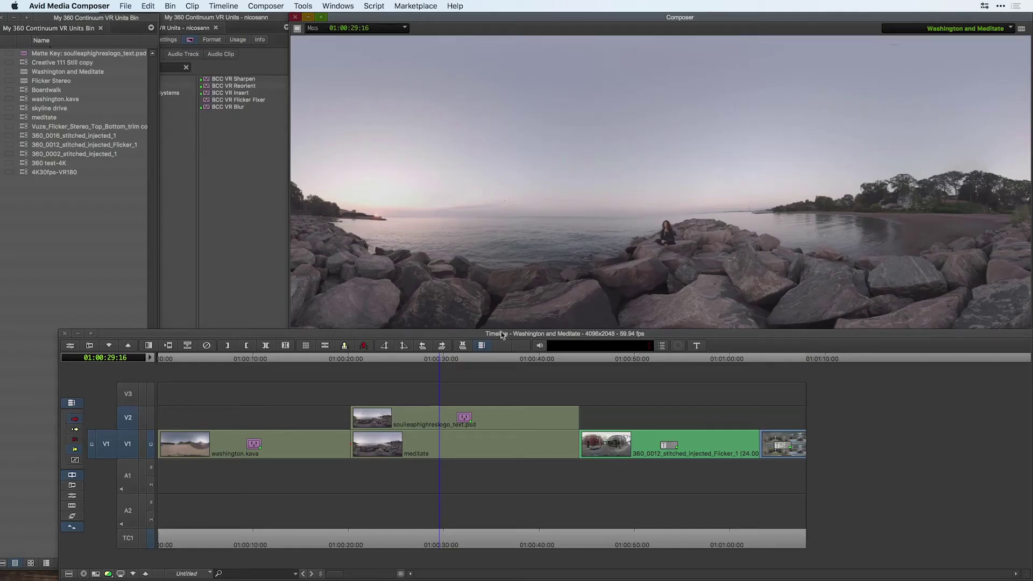
click(500, 335)
Step: Jump to 01:00:09:12 and select the washington.kava clip in the Timeline
drag(500, 335, 493, 335)
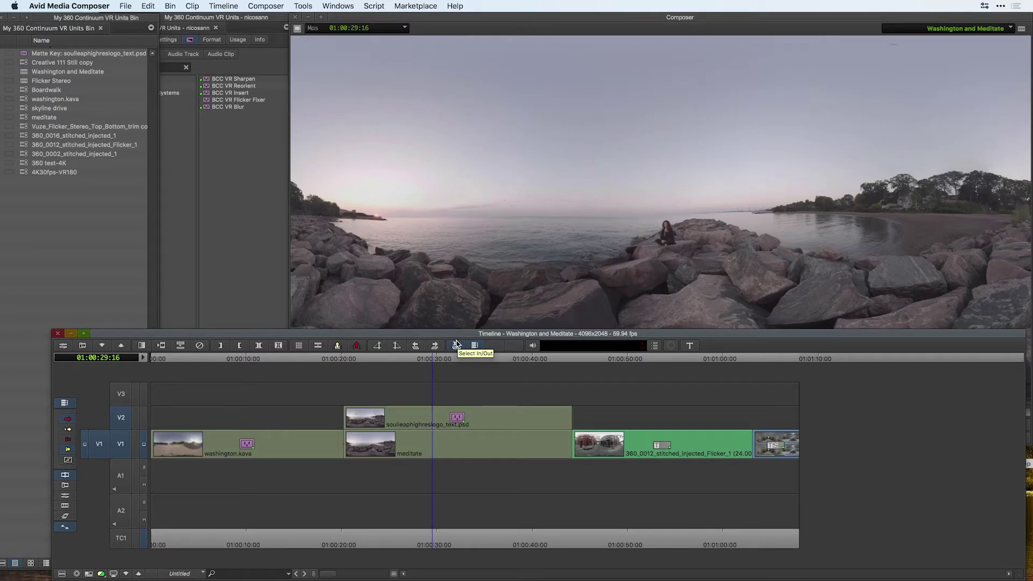
click(240, 358)
double_click(466, 17)
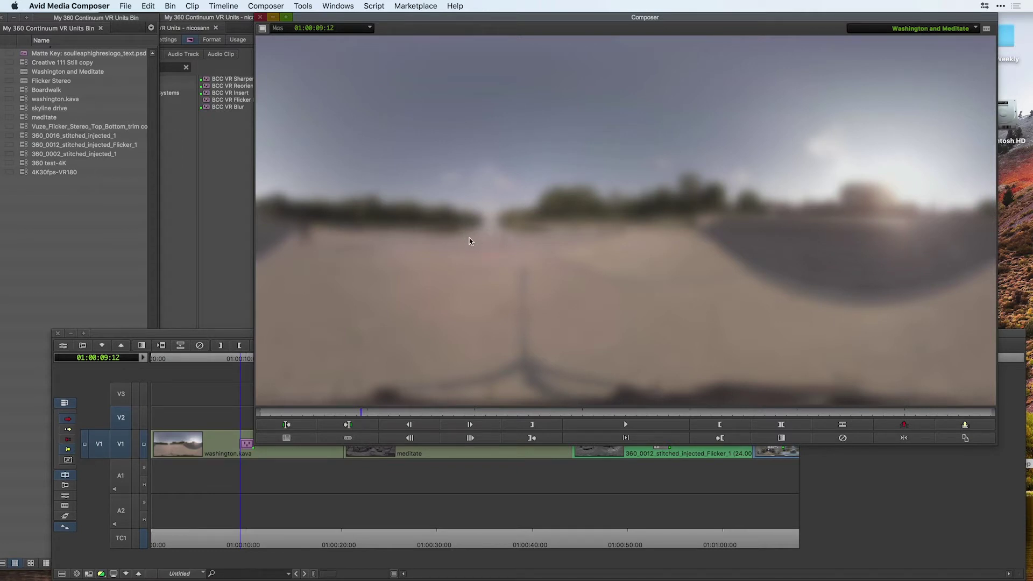
click(187, 437)
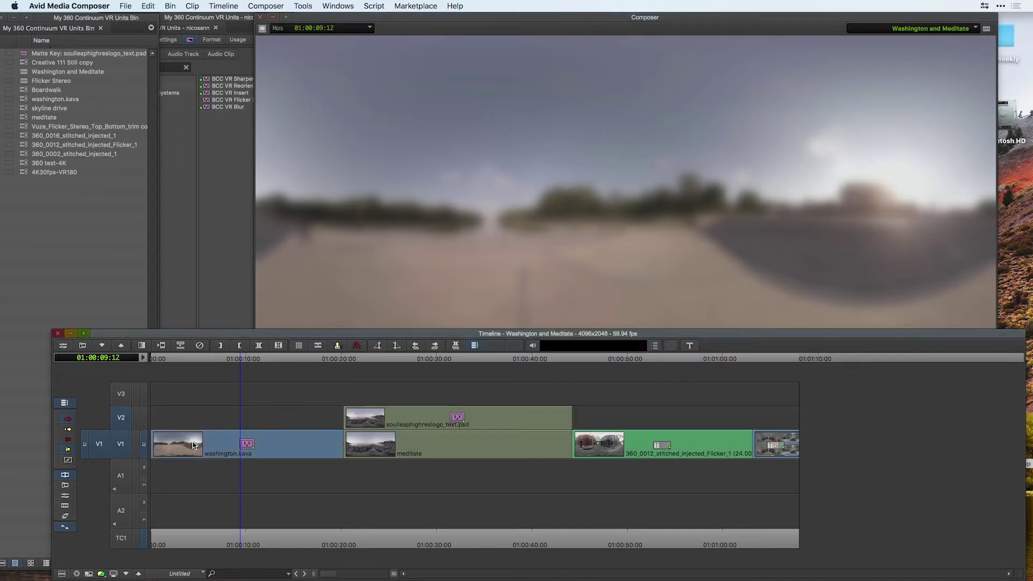
Step: Open washington.kava's effect stack in the Effect Editor and select the Blur Effect
click(65, 346)
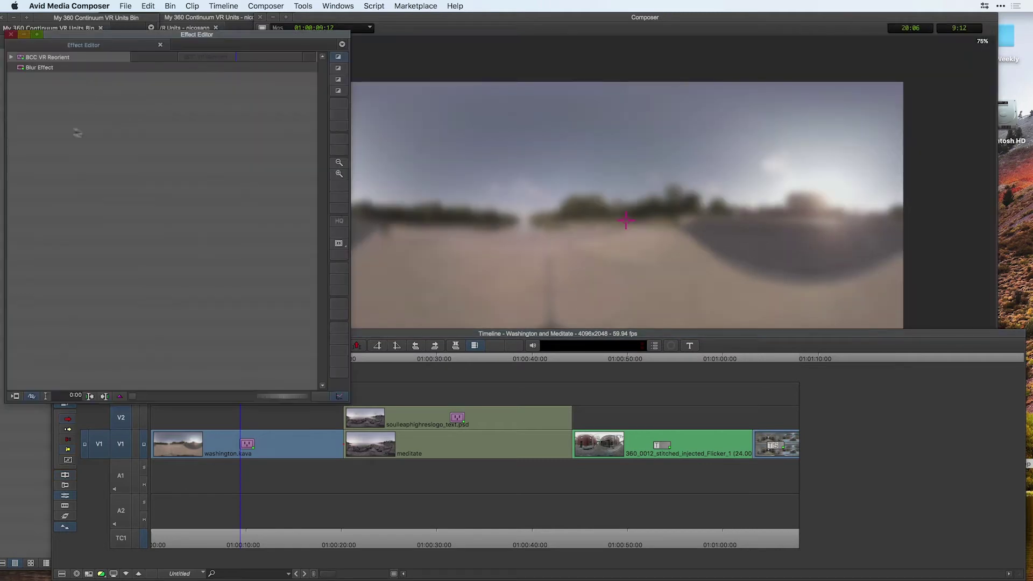
click(43, 67)
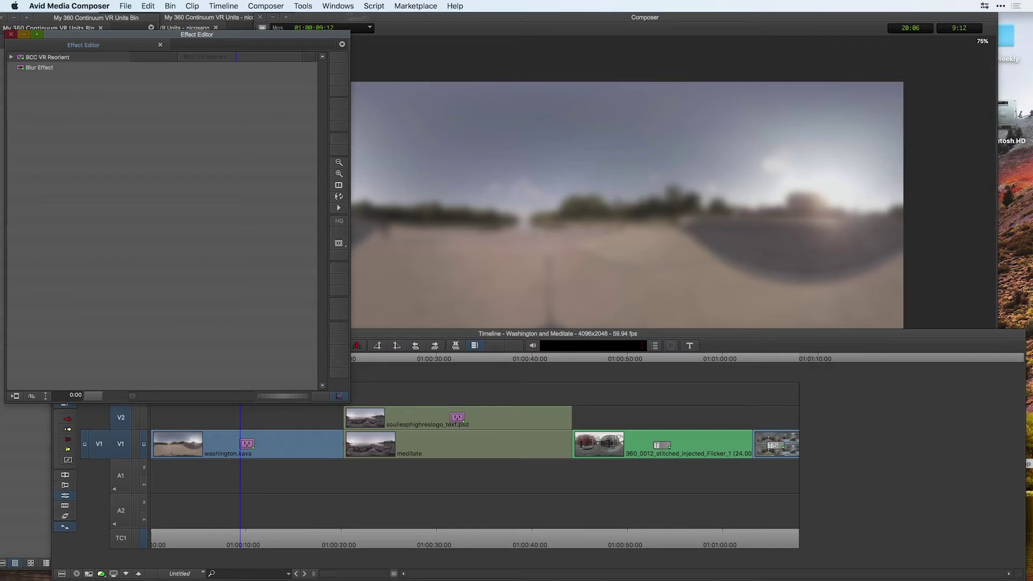
double_click(431, 18)
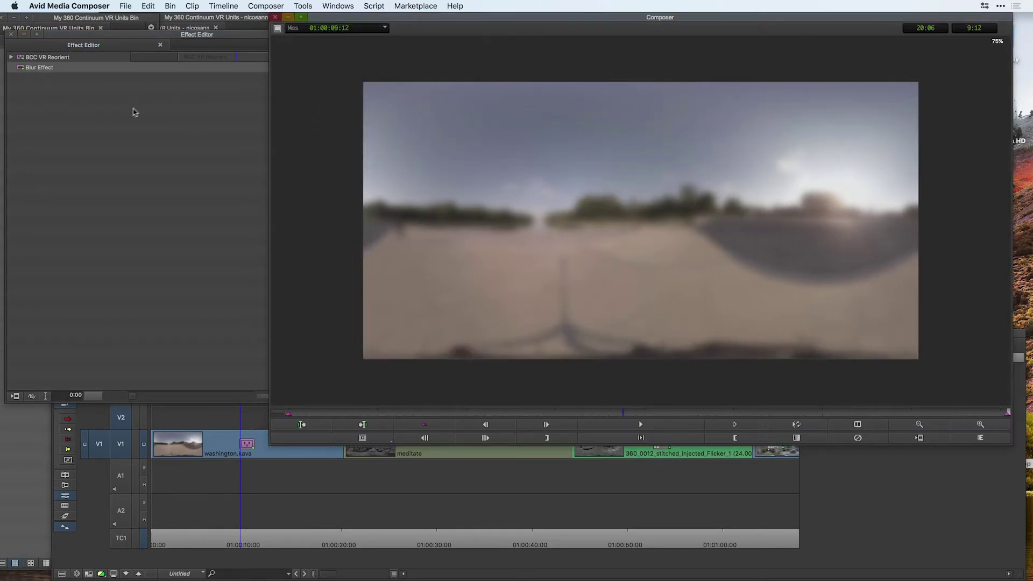
Step: Switch BCC VR Reorient to Preview view mode and pan Preview Left-Right to -171.00
click(12, 57)
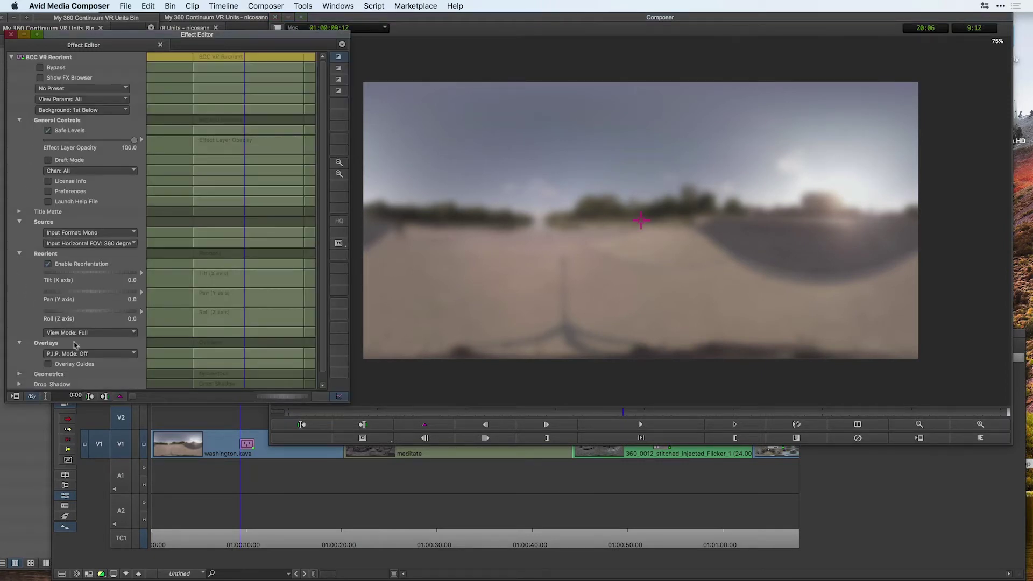
click(71, 337)
click(79, 358)
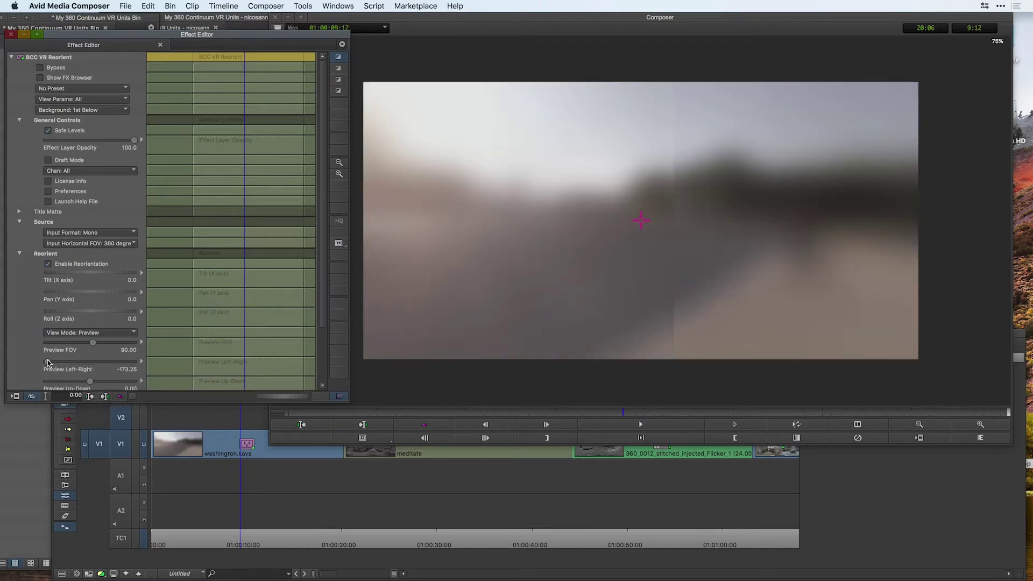
drag(59, 364, 48, 362)
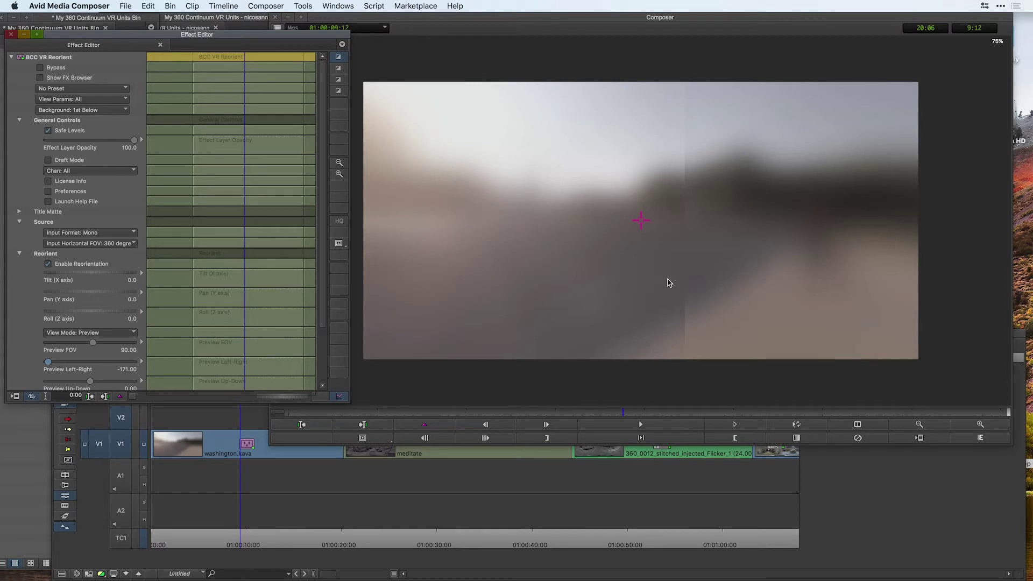
click(248, 425)
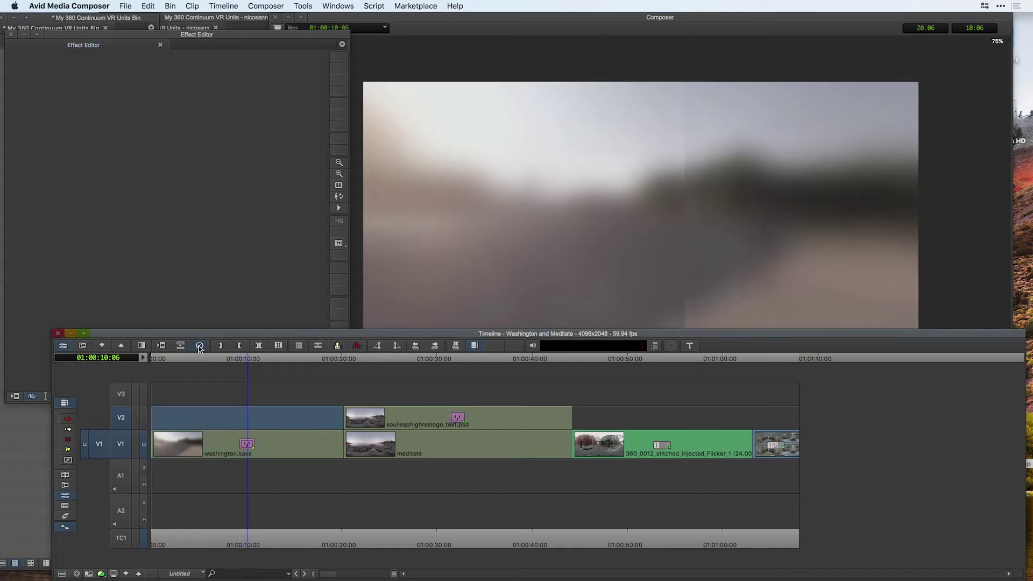
Step: Remove washington.kava's existing effect and apply BCC VR Blur to it
click(225, 443)
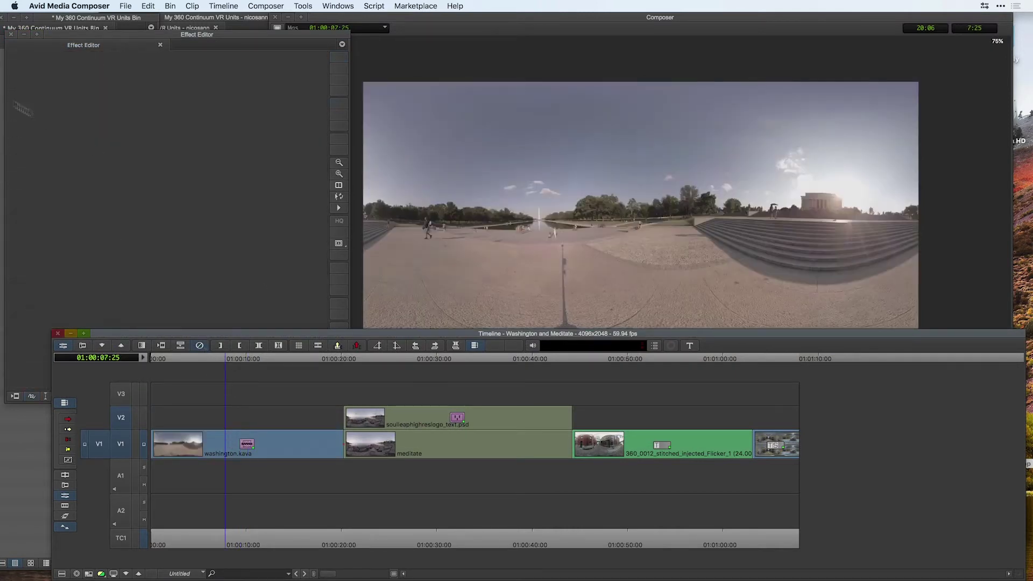
click(197, 21)
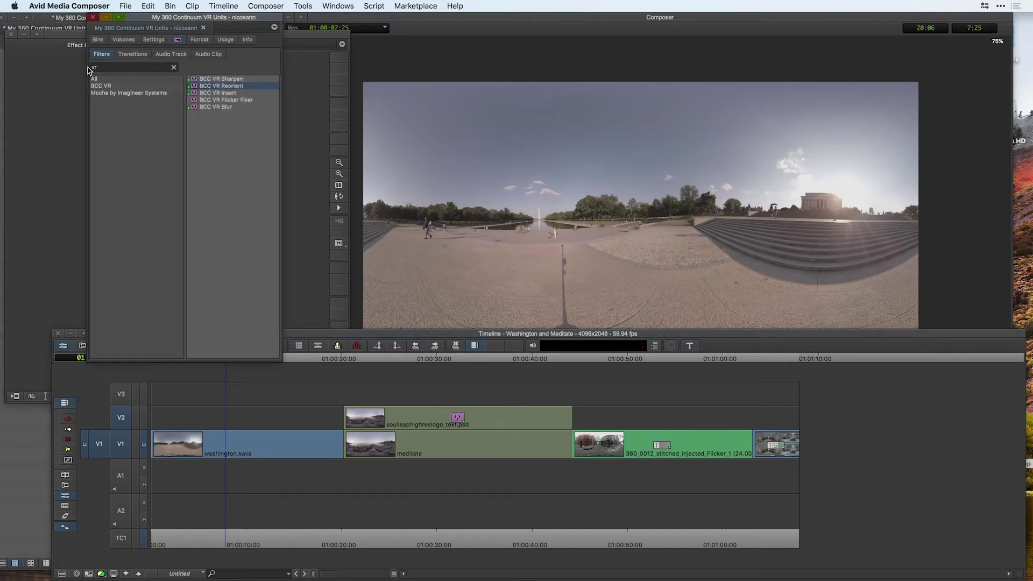
click(195, 107)
drag(194, 107, 243, 452)
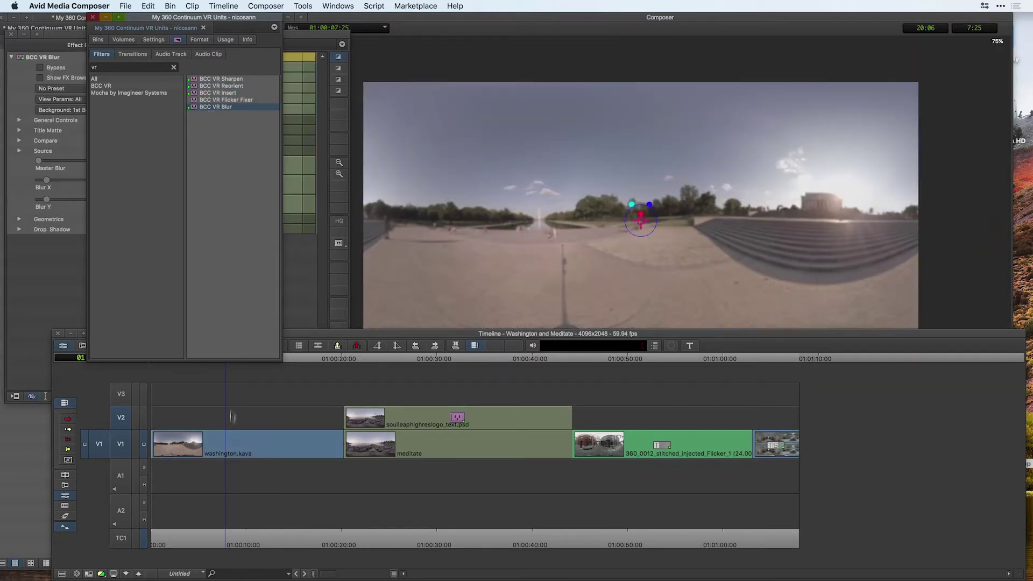
Step: Enlarge the blur widget to Blur X 256.28 and Blur Y 155.73
click(639, 238)
mouse_move(640, 239)
mouse_down()
mouse_move(655, 256)
mouse_move(648, 244)
mouse_up()
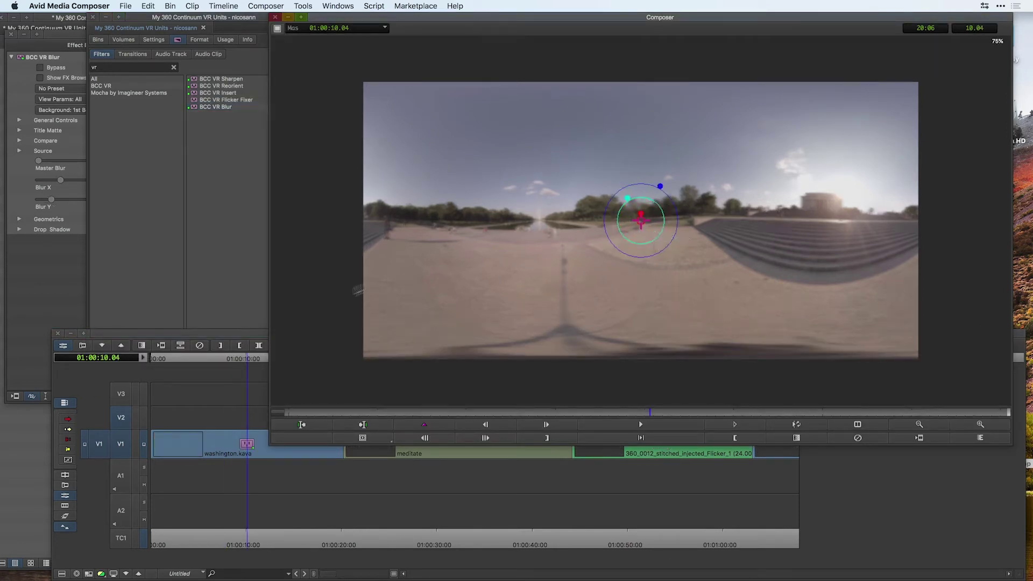
click(211, 331)
click(37, 34)
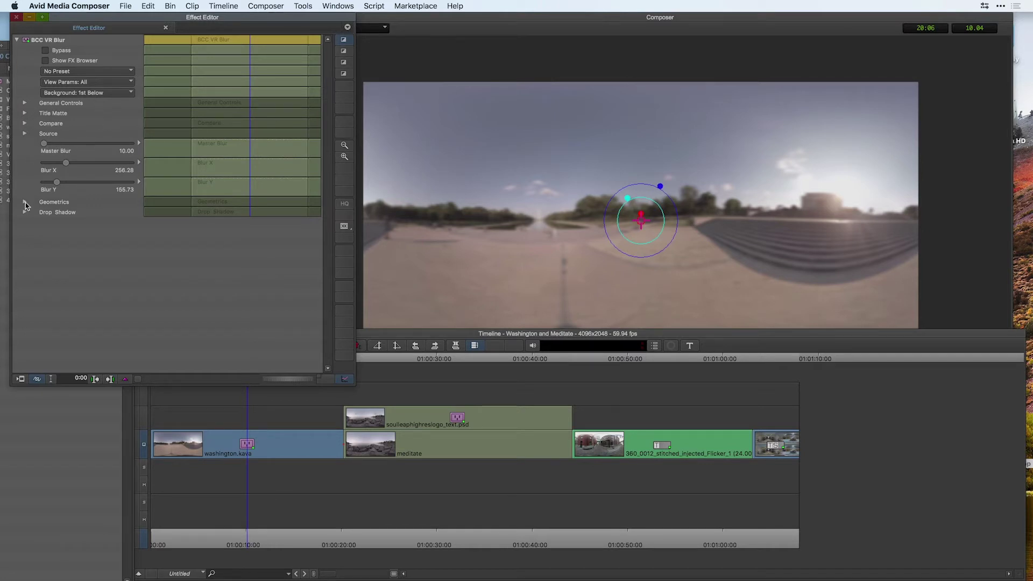
Step: Compare BCC VR Blur Side By Side with Wipe/Slide at about 60.6, then bring the VR Units bin forward
click(25, 103)
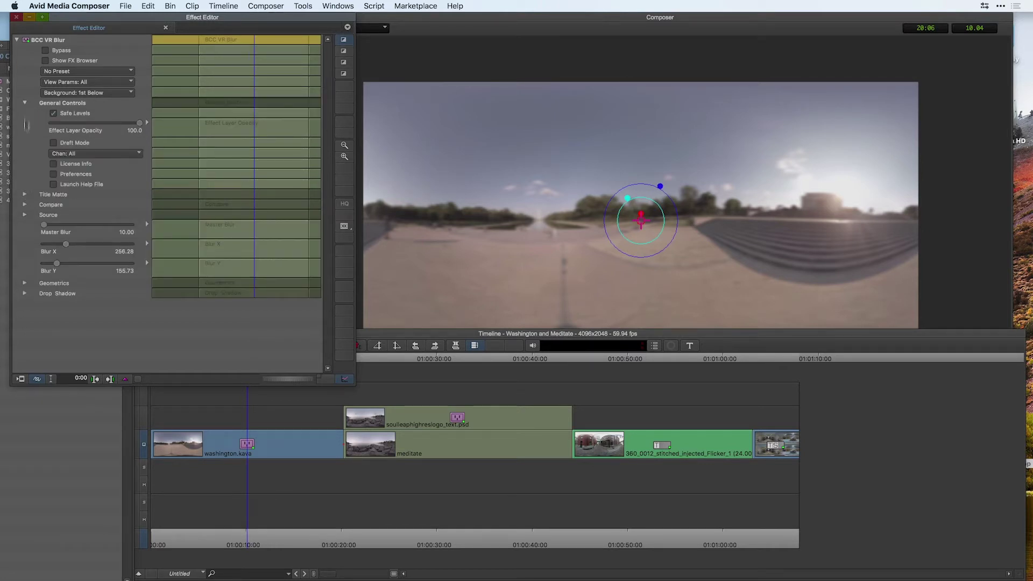
click(24, 204)
click(76, 216)
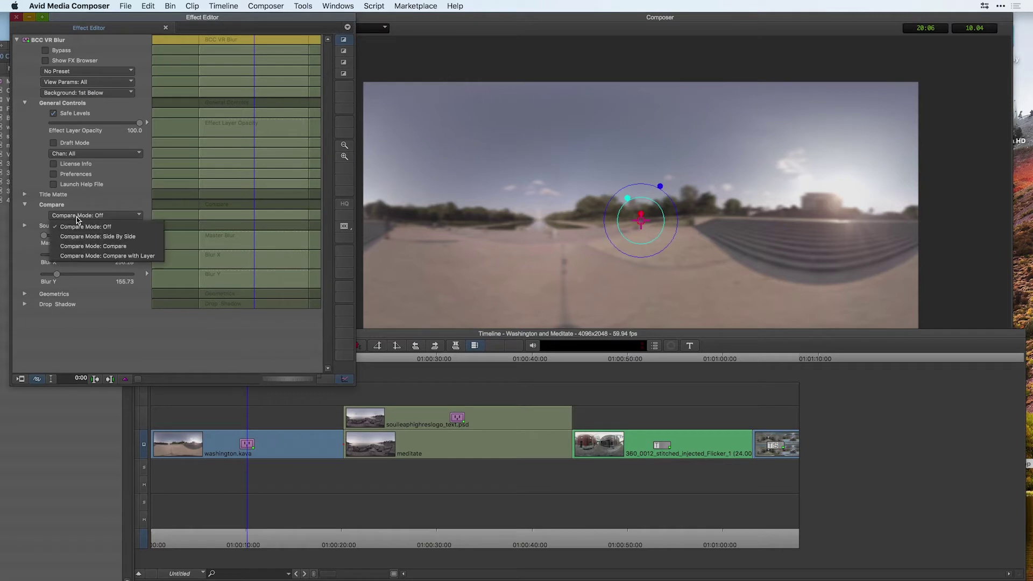
click(98, 236)
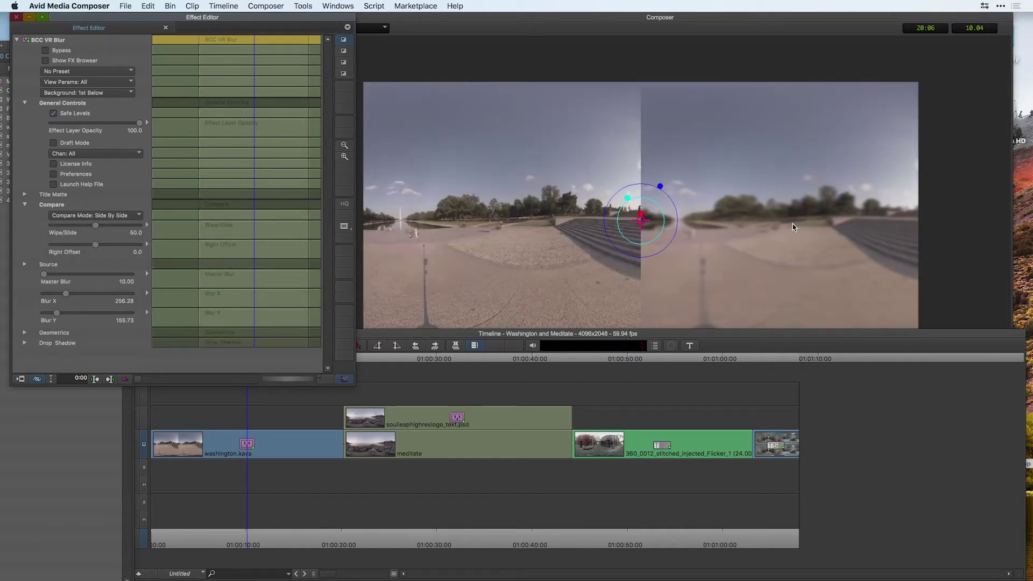
drag(98, 224, 134, 231)
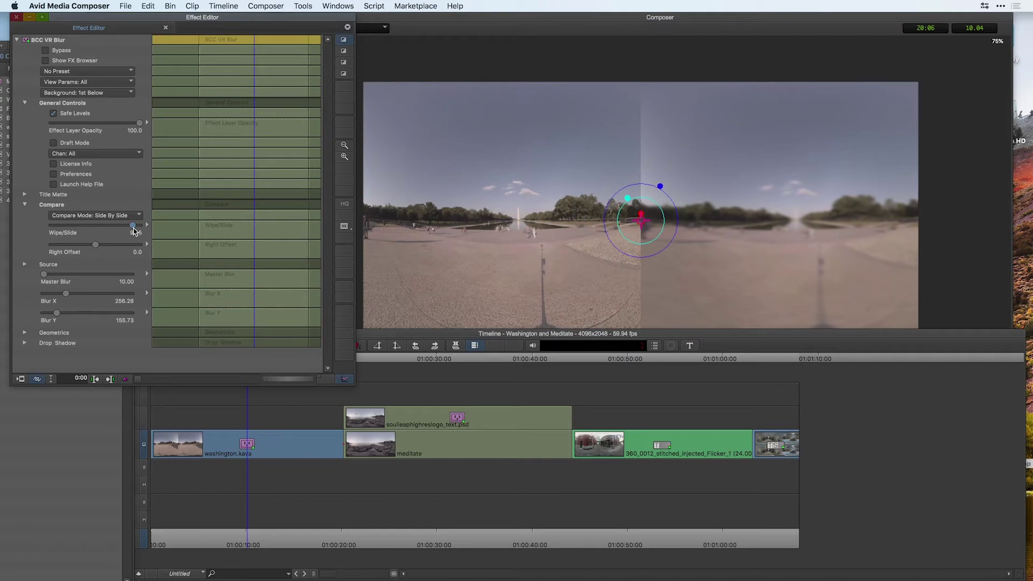
click(20, 408)
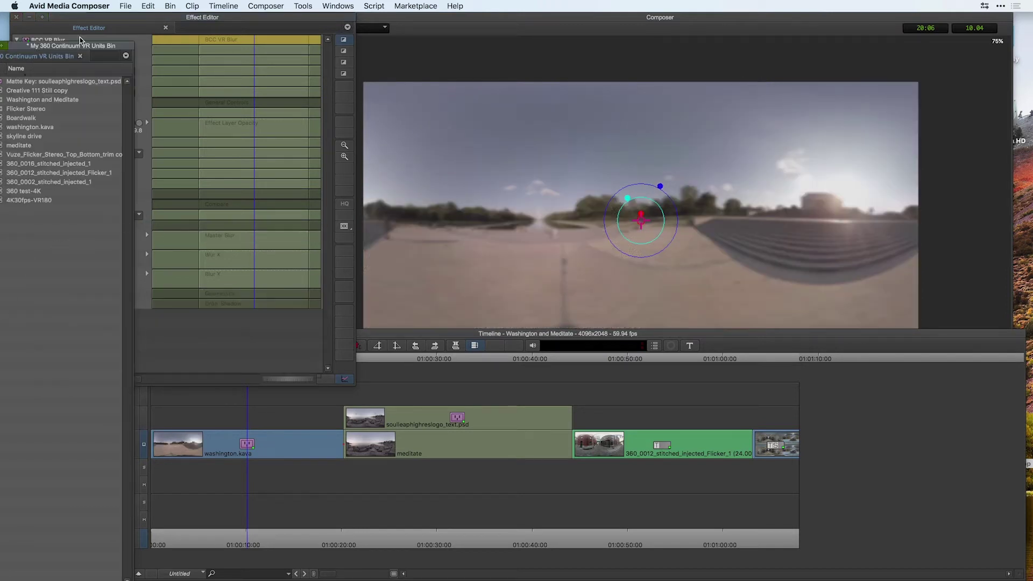
Step: Pick BCC VR Reorient from the filtered VR effects and select the washington clip
drag(64, 46, 73, 24)
key(super+8)
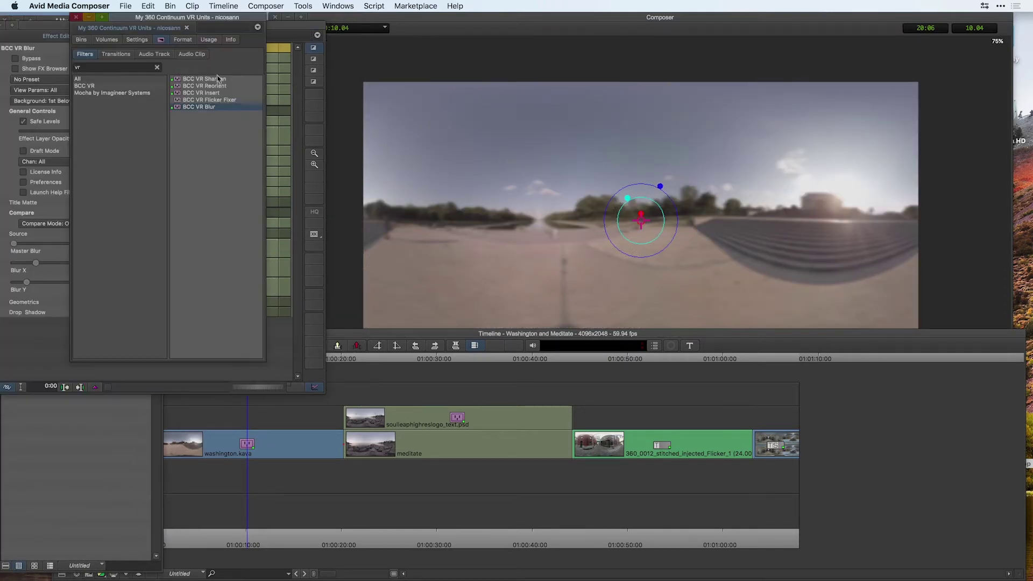
click(176, 86)
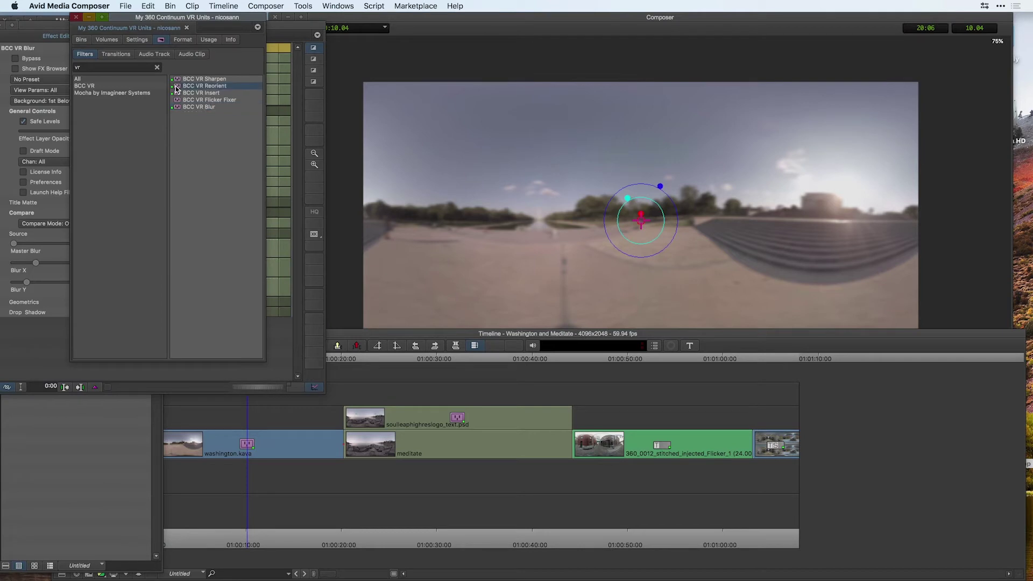
click(210, 399)
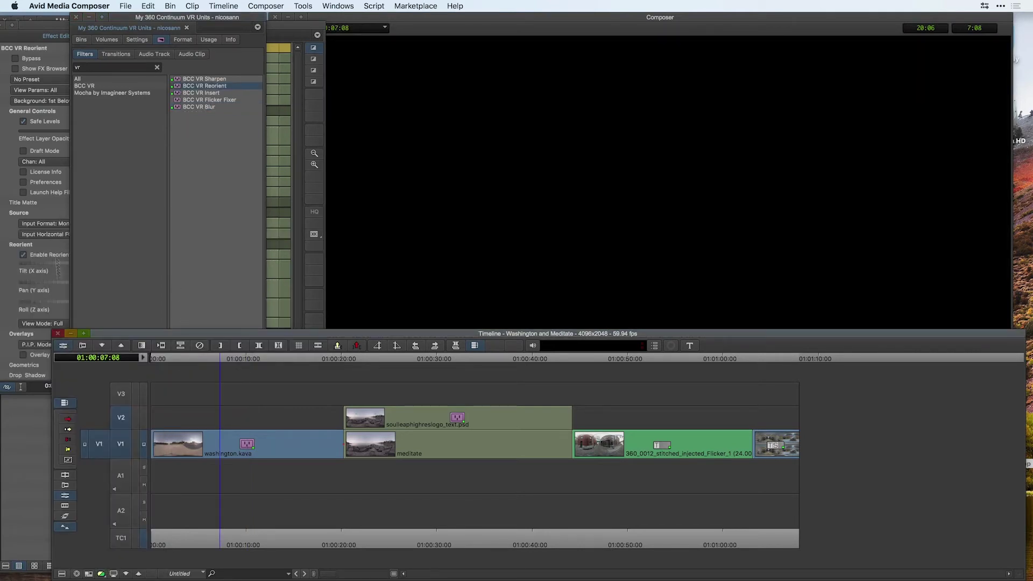
Step: Set Reorient View Mode to Preview, pan Left-Right round to 180, then reset it to 0
click(54, 36)
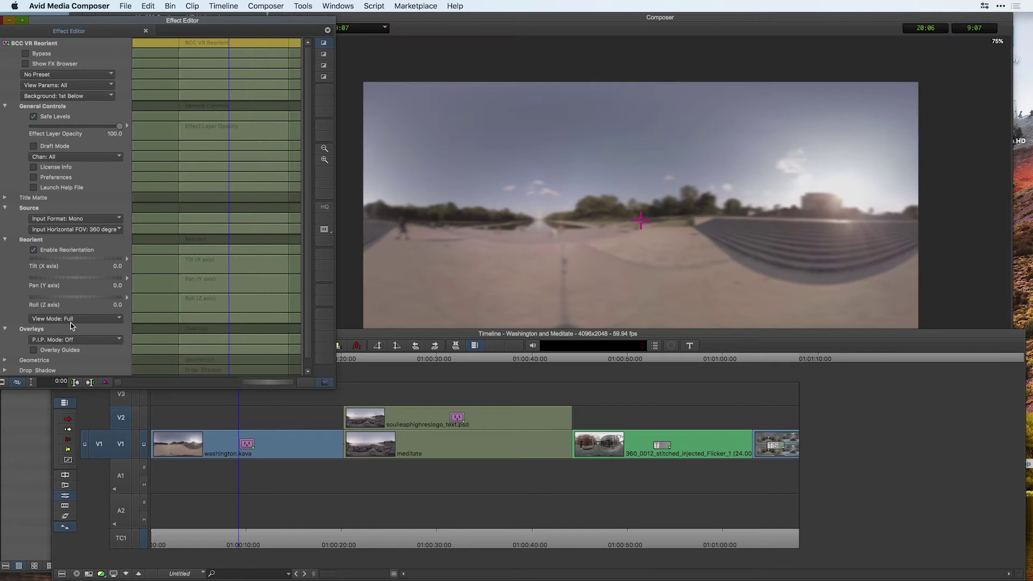
click(71, 318)
click(65, 337)
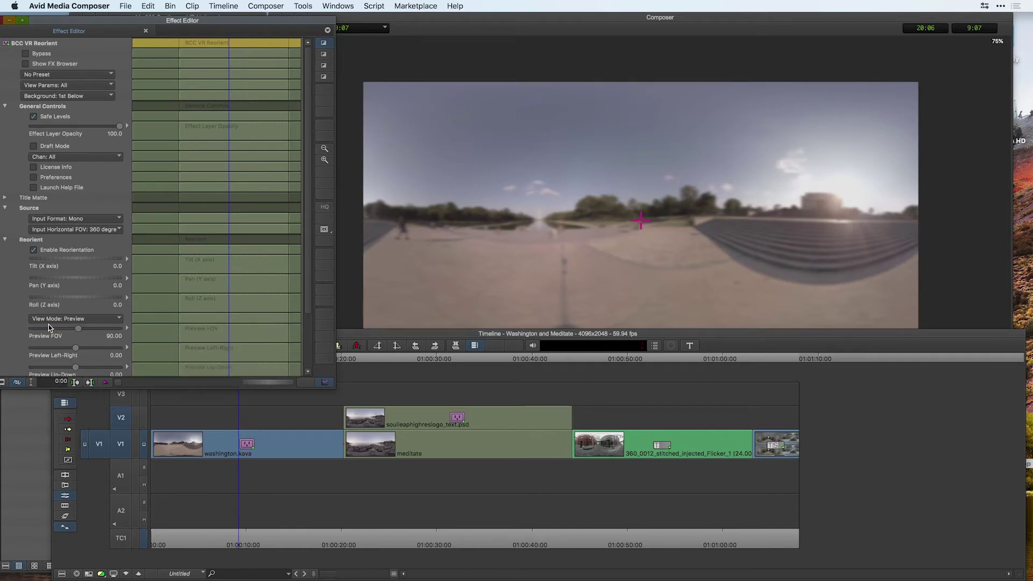
mouse_move(75, 348)
mouse_down()
mouse_move(47, 348)
mouse_move(102, 347)
mouse_move(63, 346)
mouse_move(88, 351)
mouse_up()
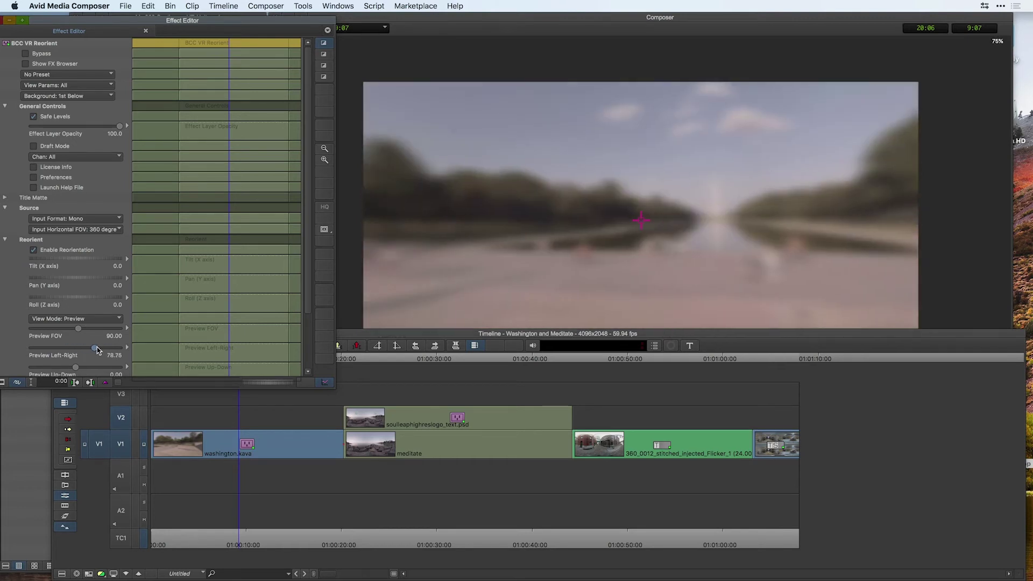
drag(97, 350, 135, 353)
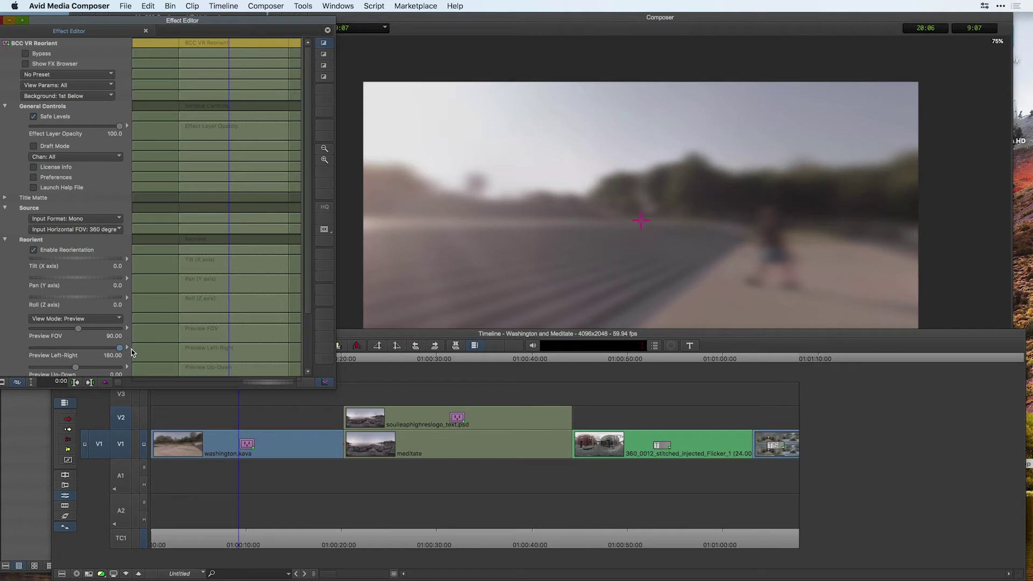
alt+click(119, 348)
Step: Keep Input Horizontal FOV at 360 degrees and check the Input Format choices
click(76, 230)
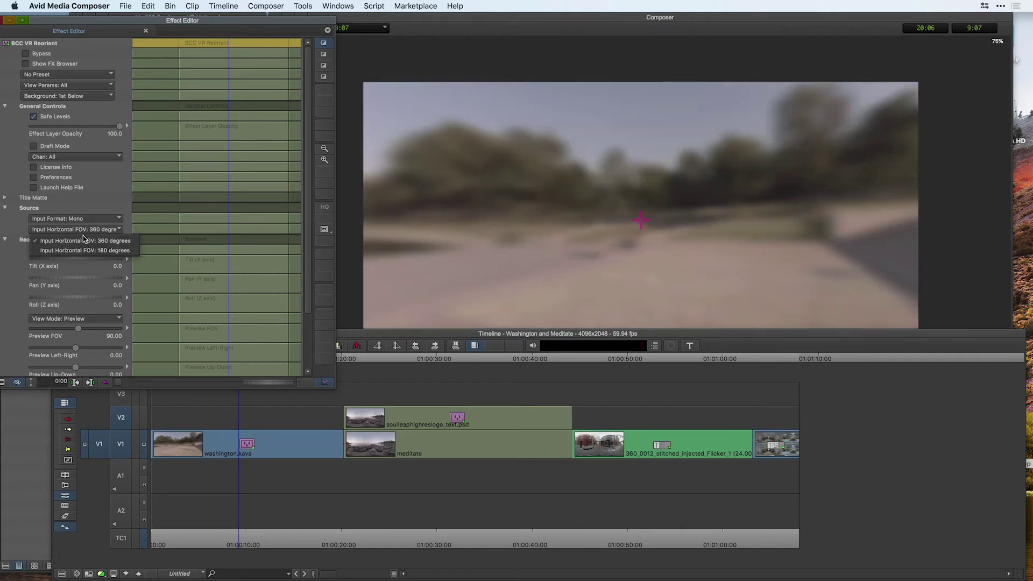
click(85, 241)
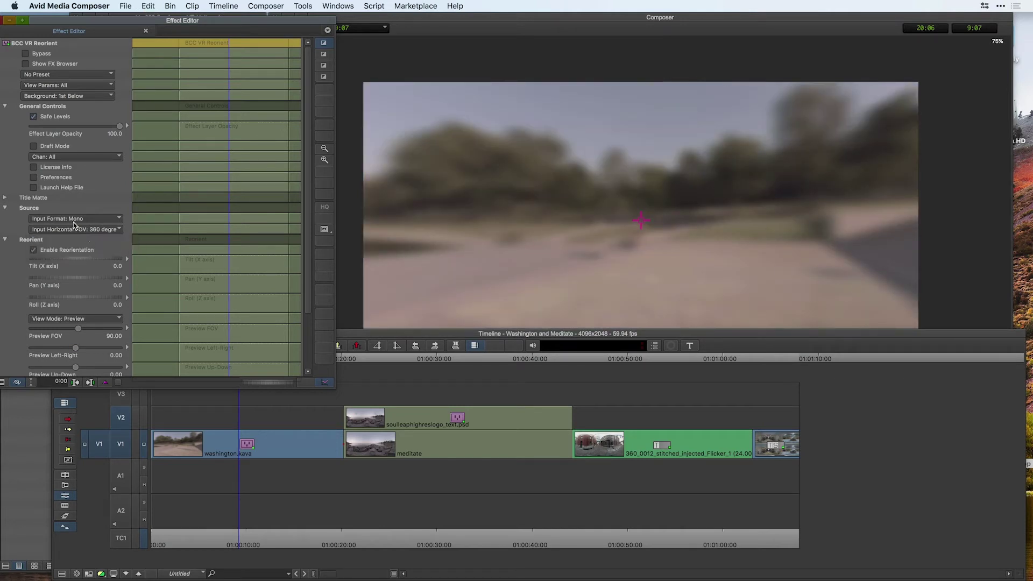
click(74, 220)
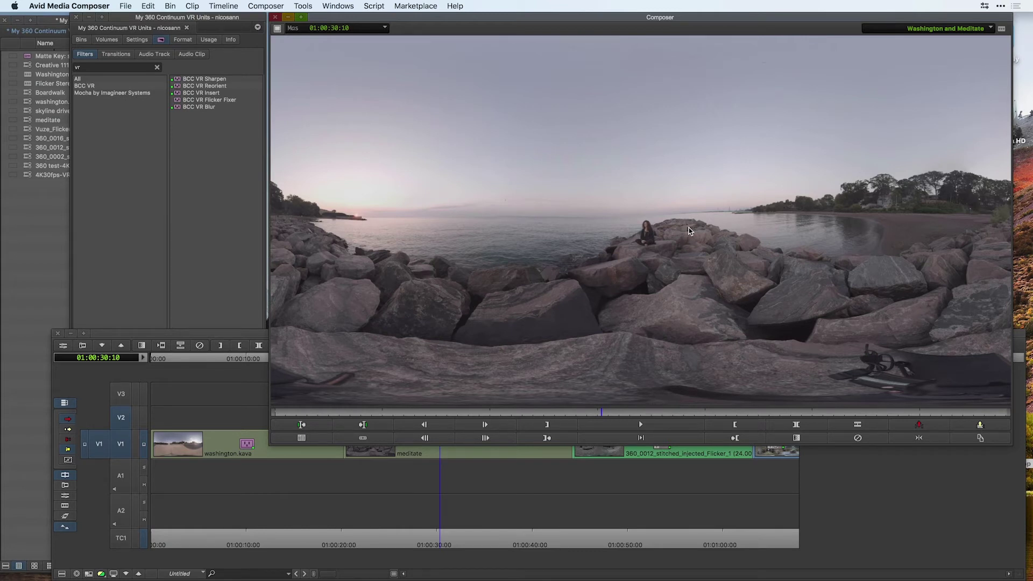
Step: Drag BCC VR Sharpen from the Effect Palette onto the meditate clip on V1
click(226, 331)
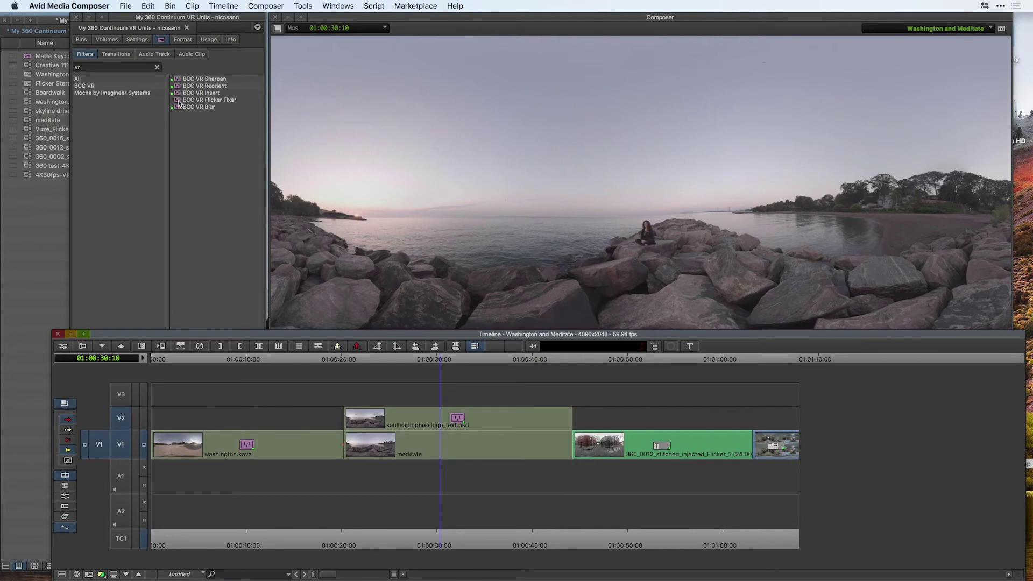
click(180, 79)
drag(182, 79, 476, 451)
drag(475, 335, 463, 339)
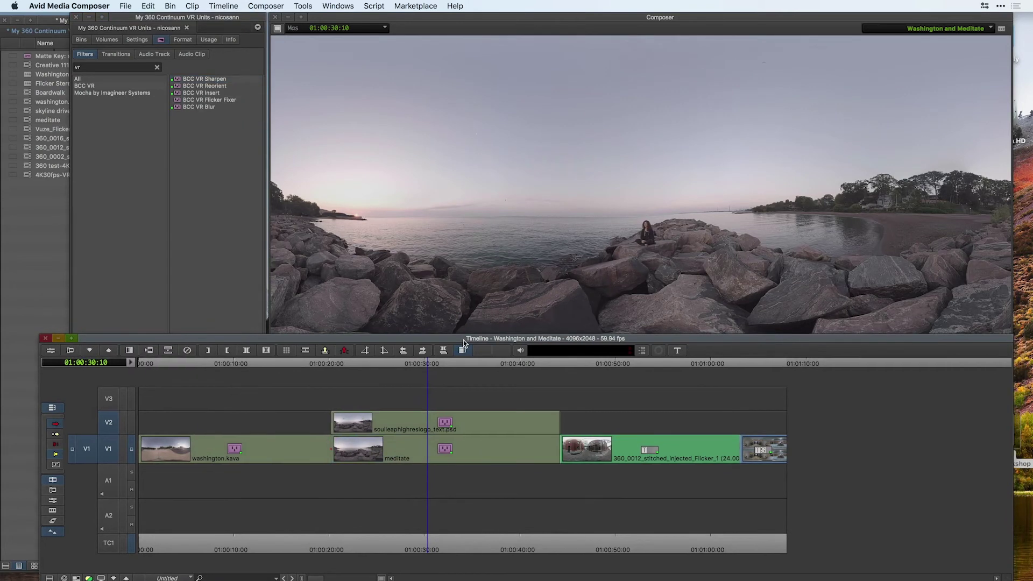
Step: Shrink the meditate clip's BCC VR Sharpen fine-detail radius and set Sharpen Strength to 75.00
click(50, 351)
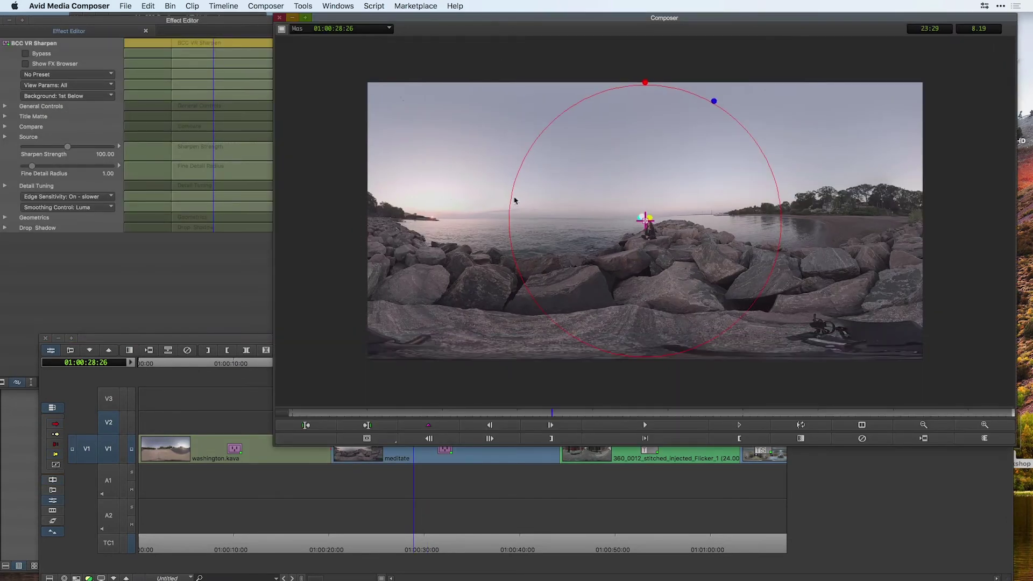
drag(714, 101, 698, 110)
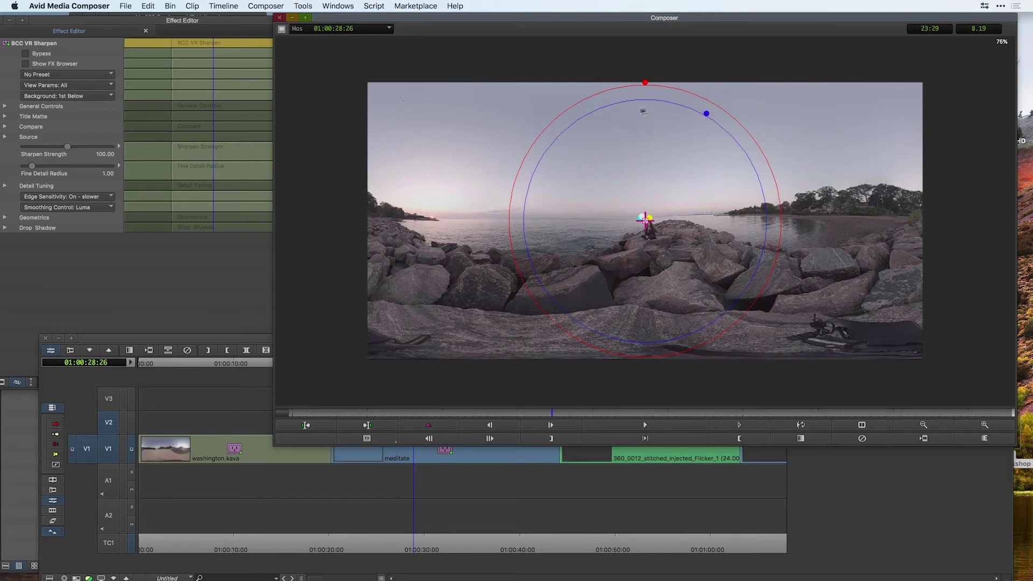
click(89, 289)
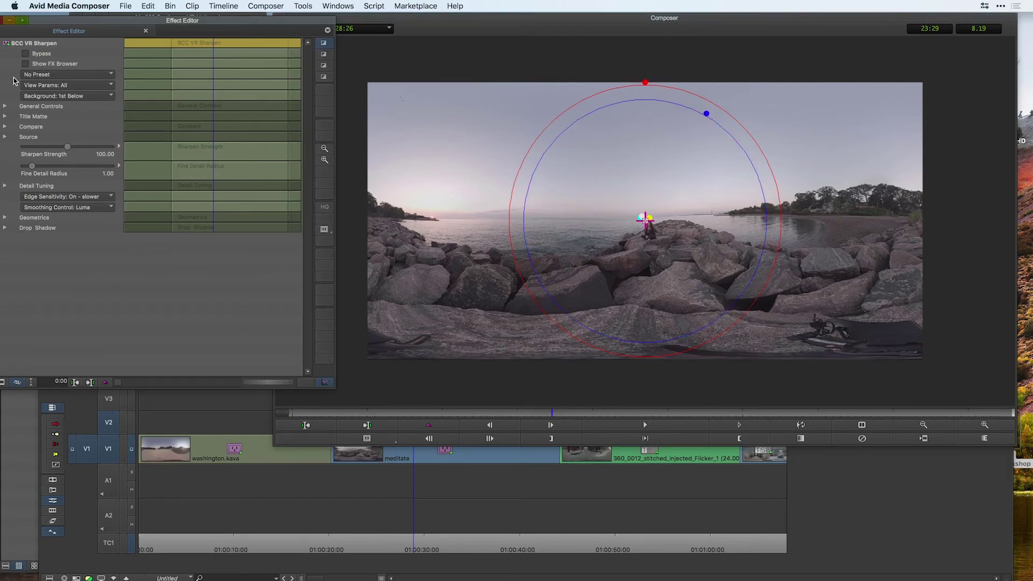
click(4, 107)
click(5, 107)
drag(66, 146, 46, 171)
drag(66, 148, 54, 149)
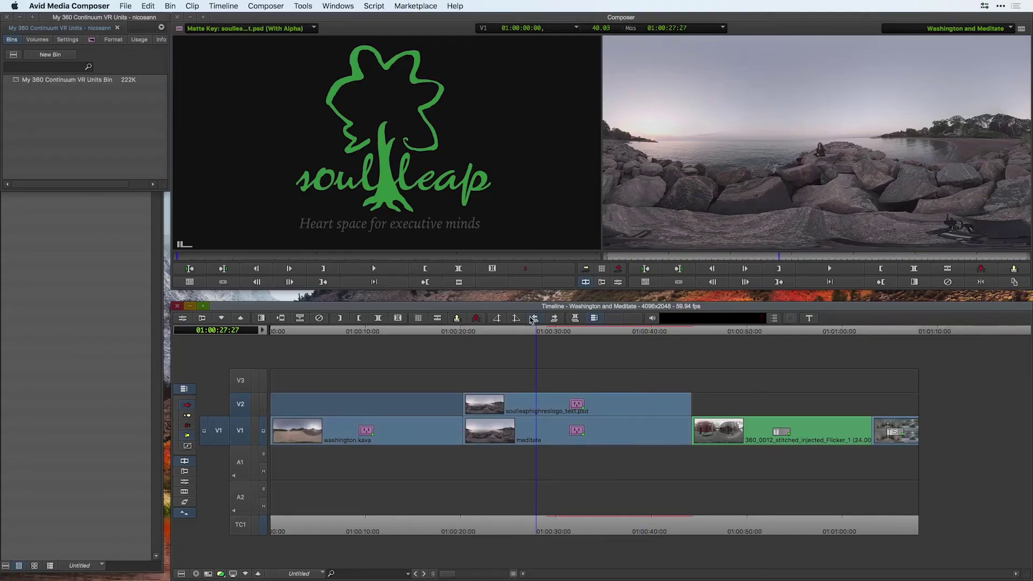
Step: Move the Timeline window up and left and enlarge it, checking the street clip
drag(522, 306, 504, 292)
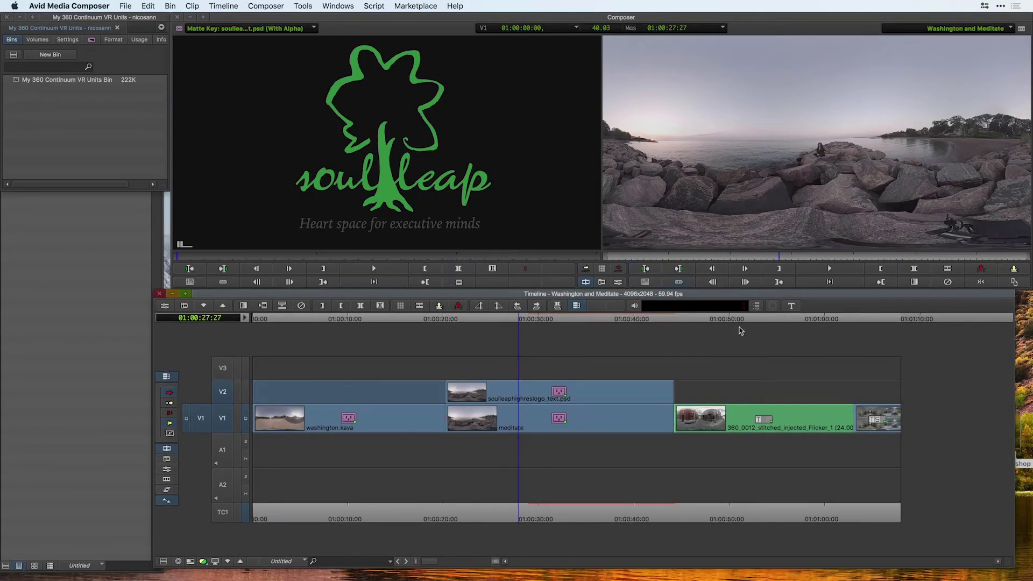
drag(737, 321, 705, 321)
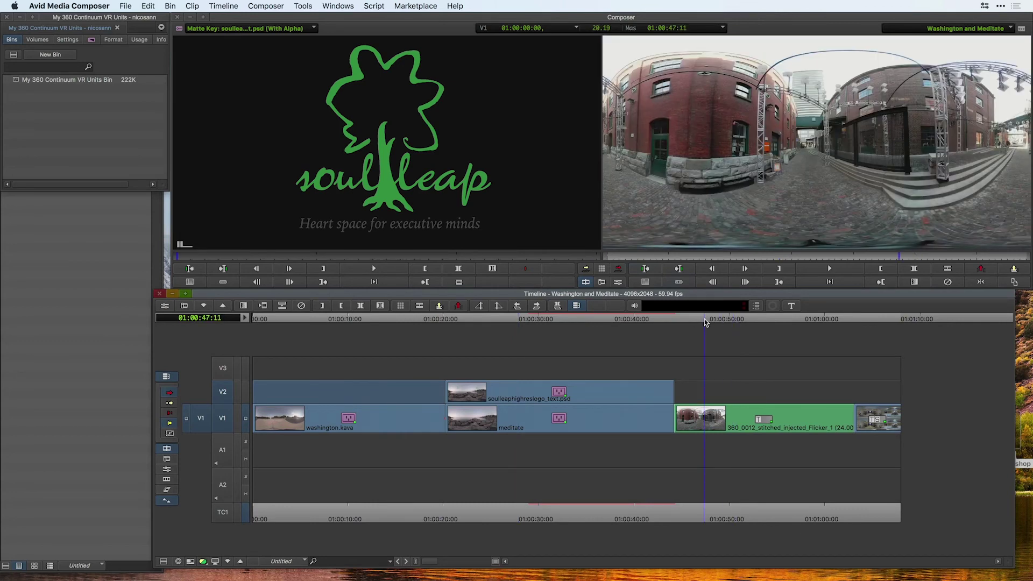
drag(1011, 567, 1029, 578)
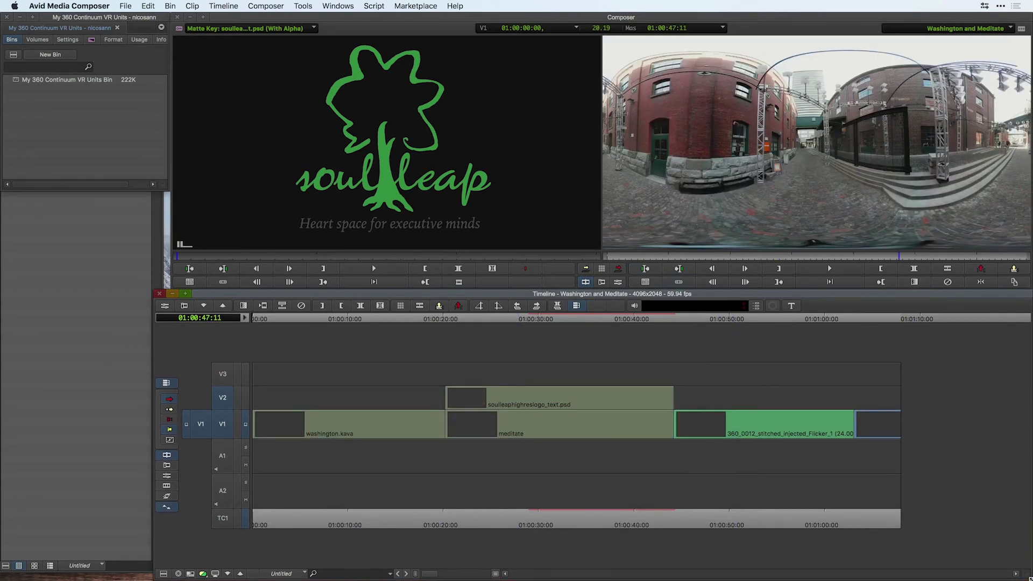
Step: Play about a second of the stereo lobby clip near the sequence end
click(864, 319)
drag(864, 320, 857, 320)
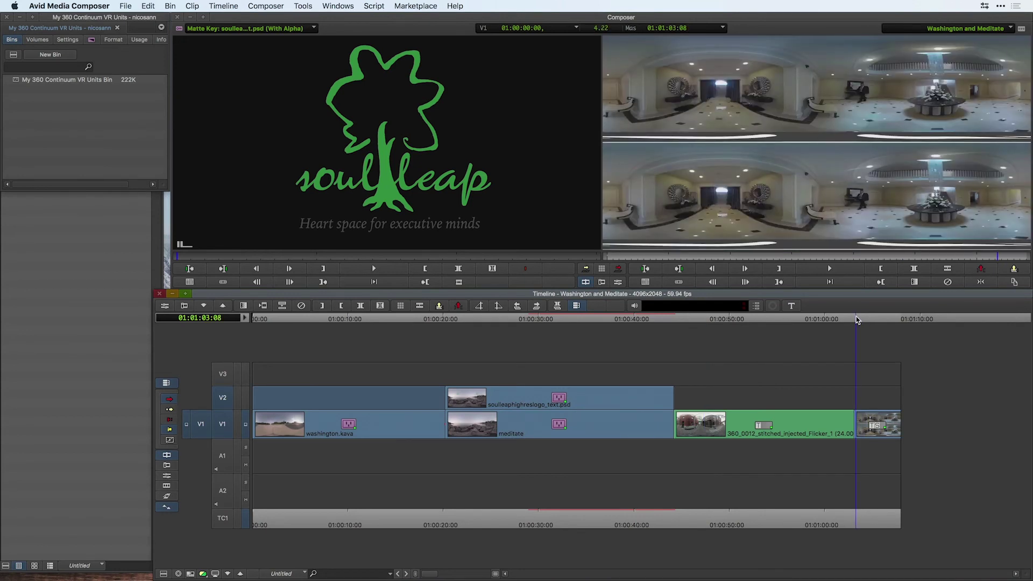
key(space)
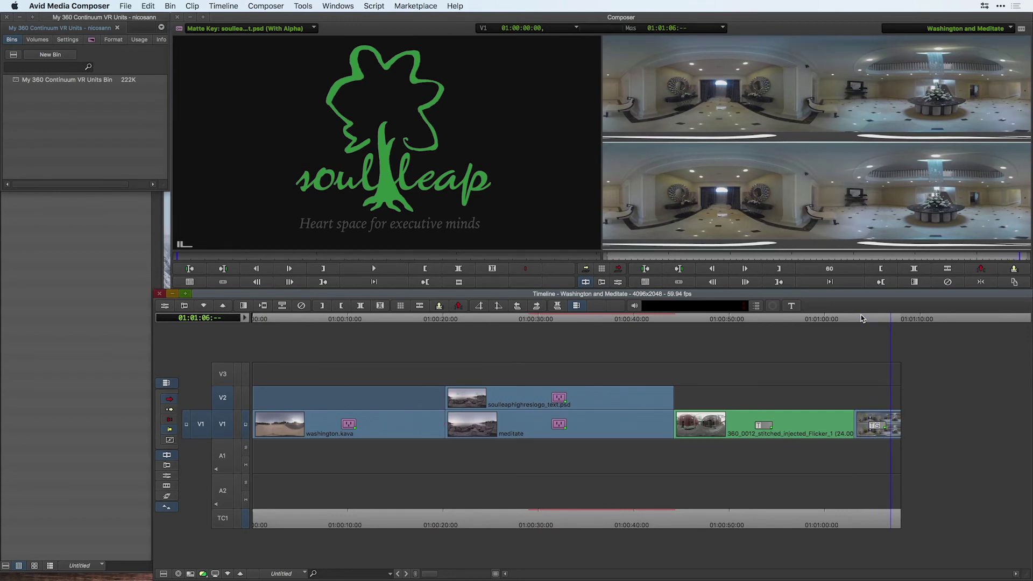
key(space)
Step: Apply BCC VR Flicker Fixer to the final lobby clip on V1 and open its settings
click(888, 319)
click(91, 41)
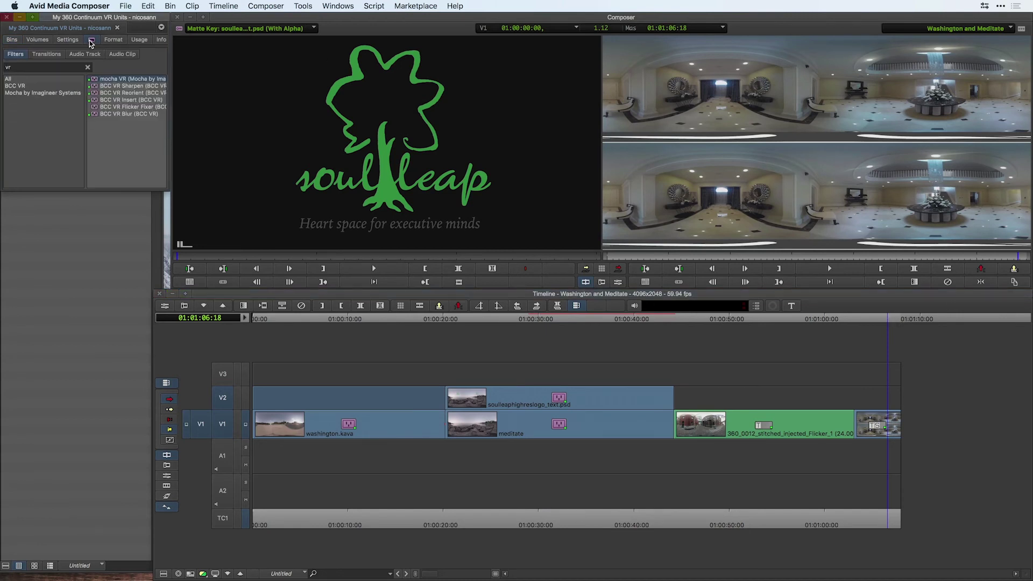
click(95, 109)
drag(94, 109, 879, 432)
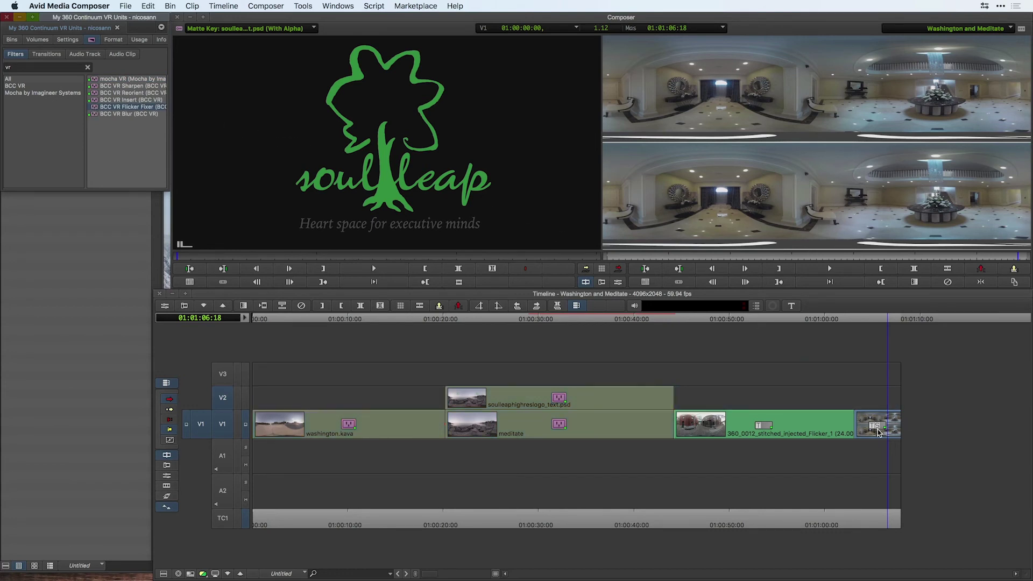
drag(879, 432, 879, 432)
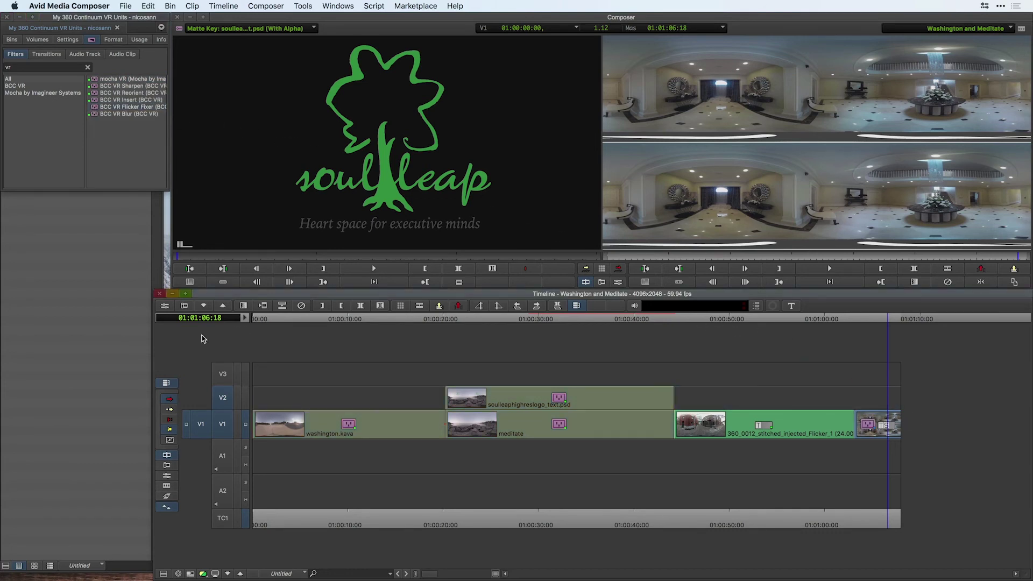
click(165, 306)
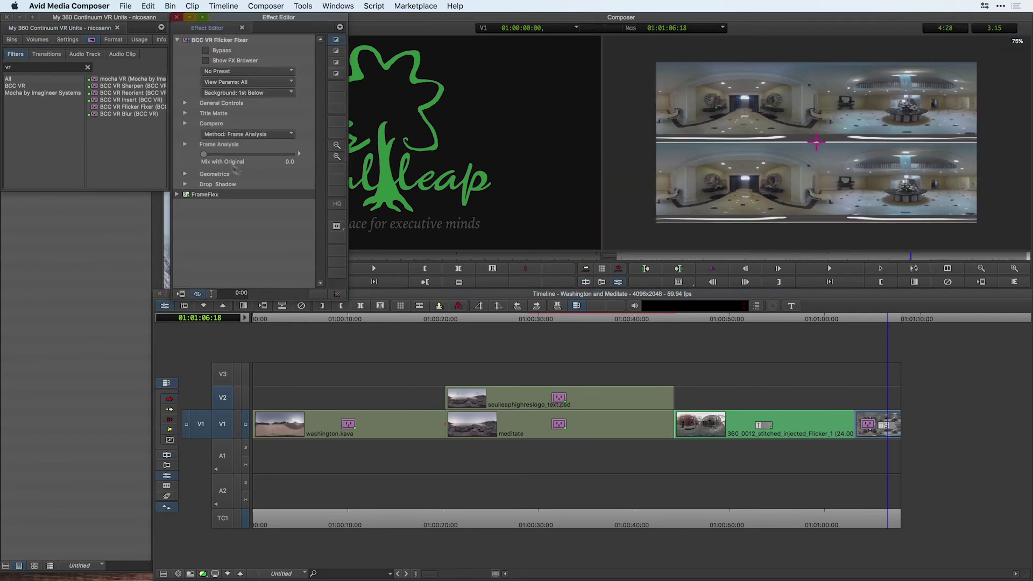
Step: Set the Flicker Fixer method to Temporal Smooth YCC and raise Temporal Smoothing to 6.62
click(208, 135)
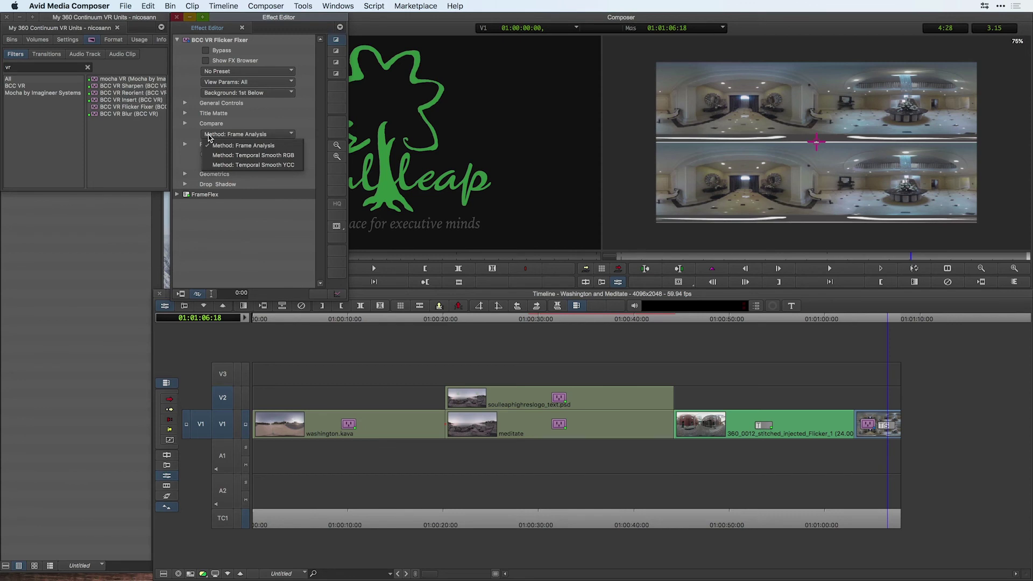
click(249, 167)
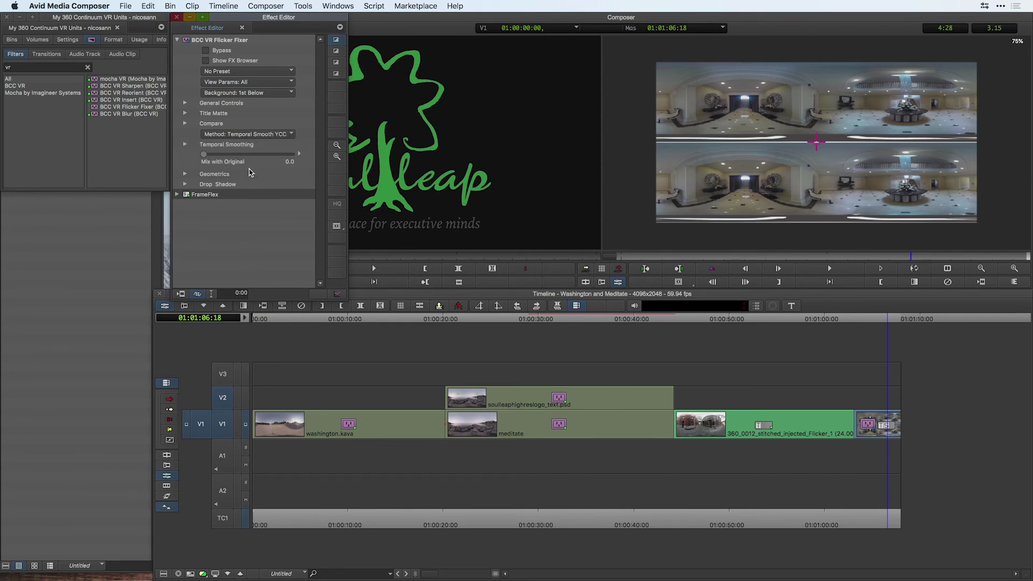
click(185, 145)
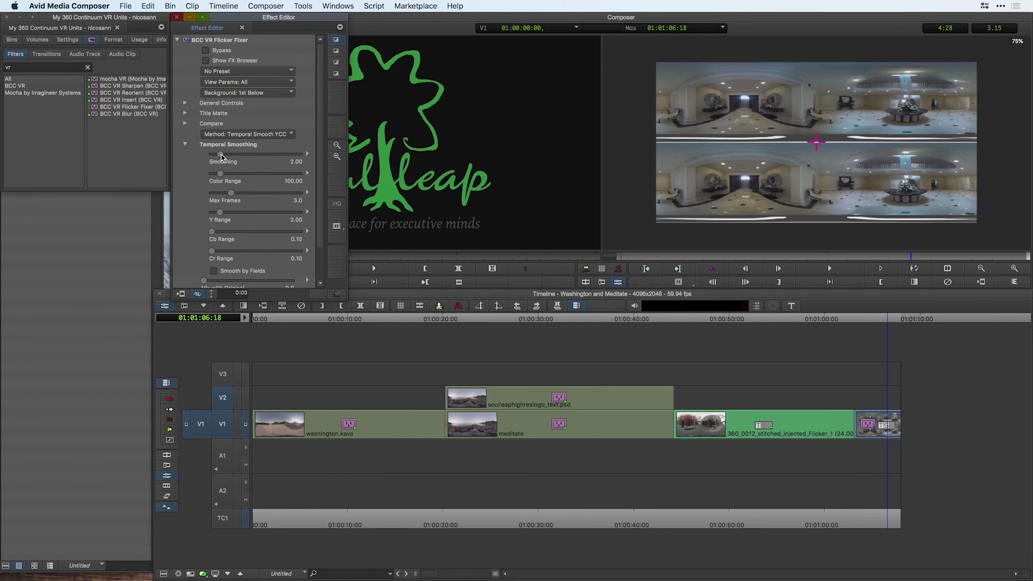
mouse_move(221, 156)
mouse_down()
mouse_move(244, 156)
mouse_move(223, 173)
mouse_up()
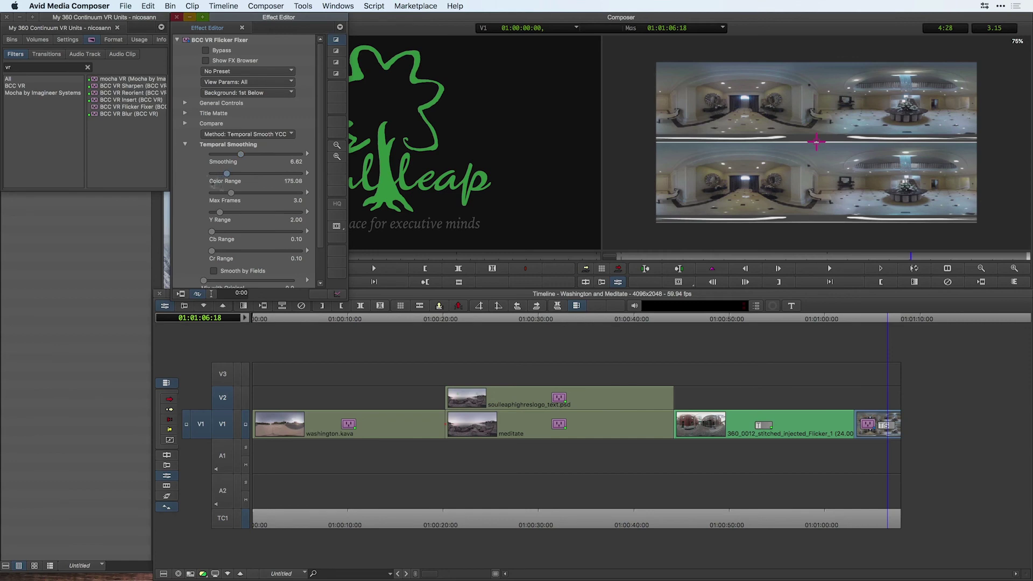